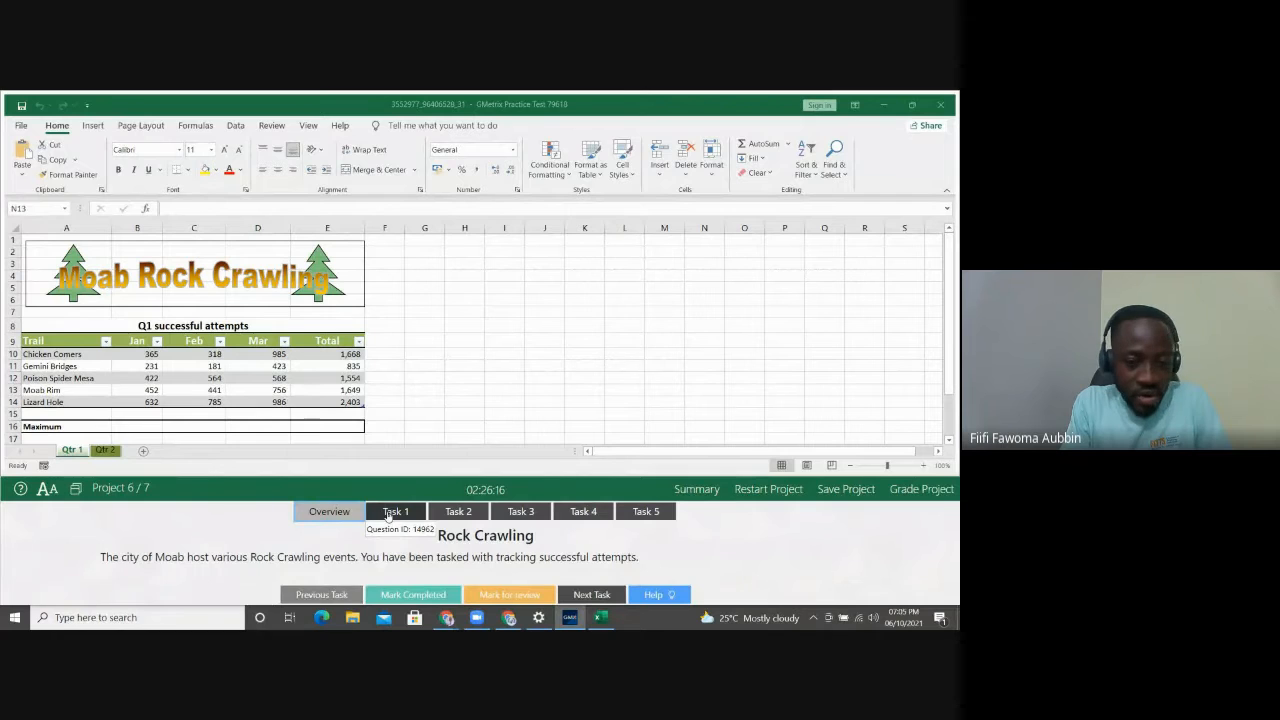
Open Task 1 of the practice project and enable the Total Row for the table on the Qtr 1 worksheet
left_click(388, 512)
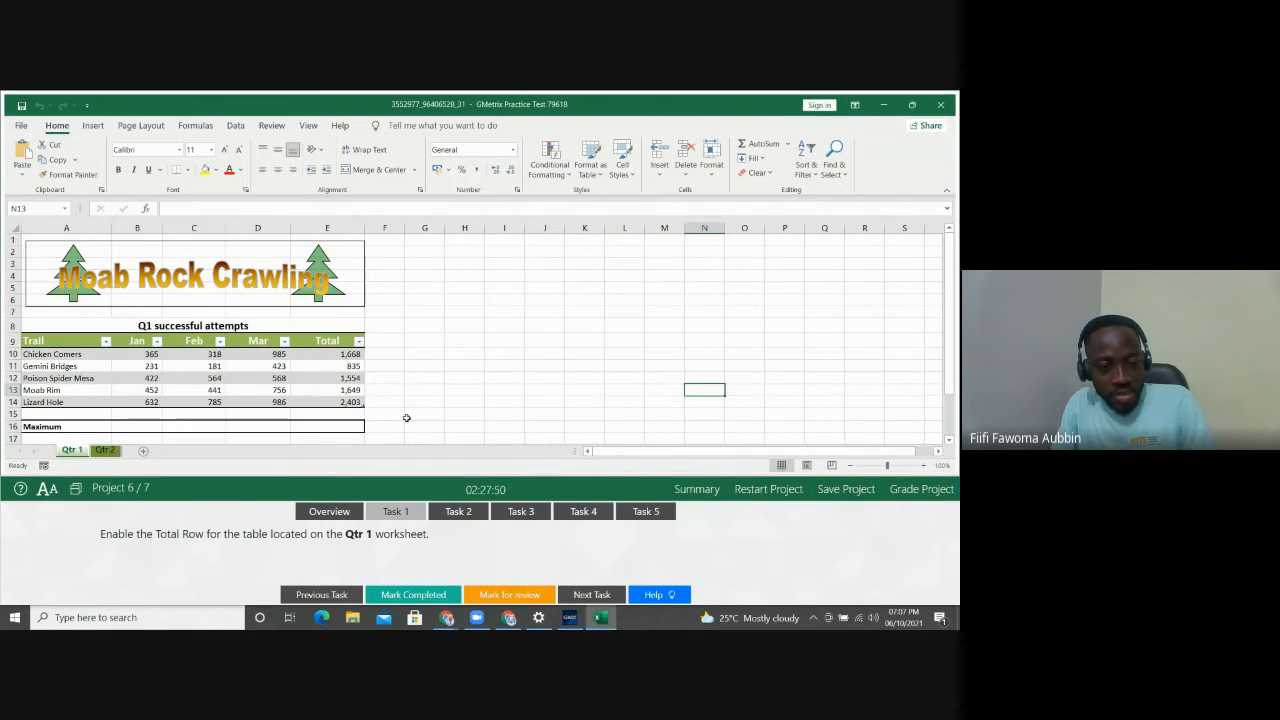
left_click(120, 390)
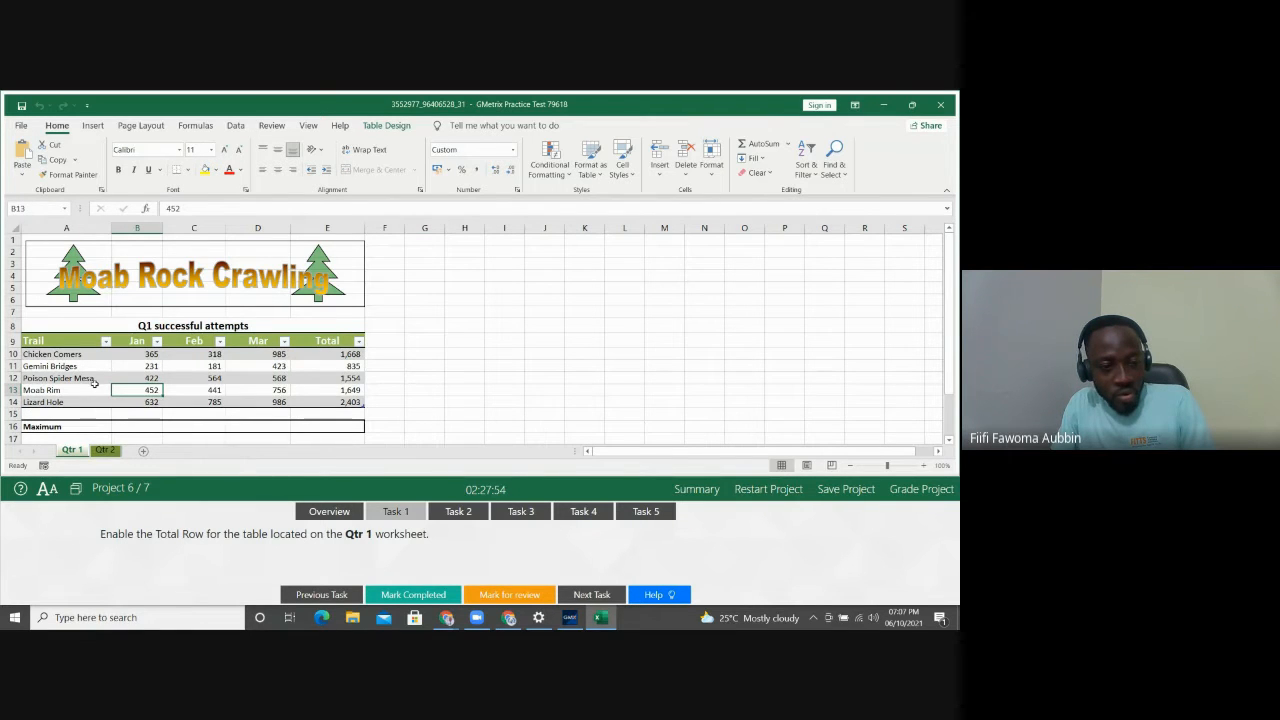
left_click(93, 382)
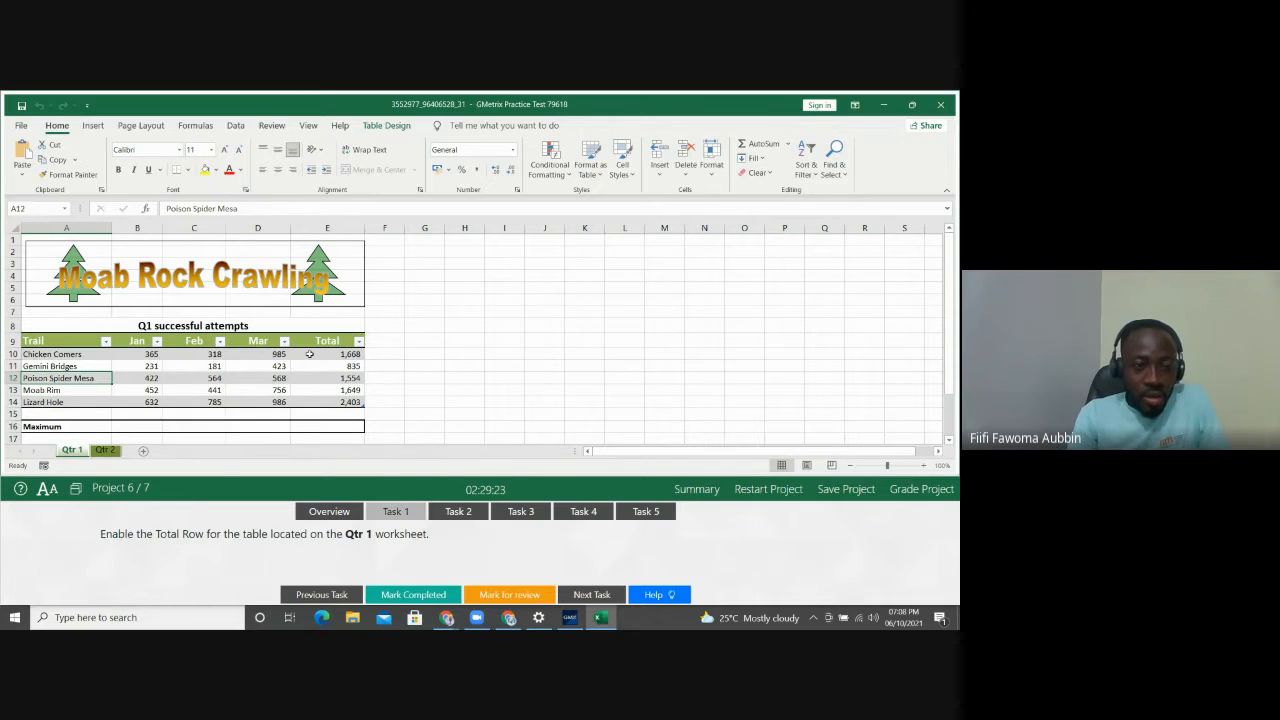
left_click(386, 125)
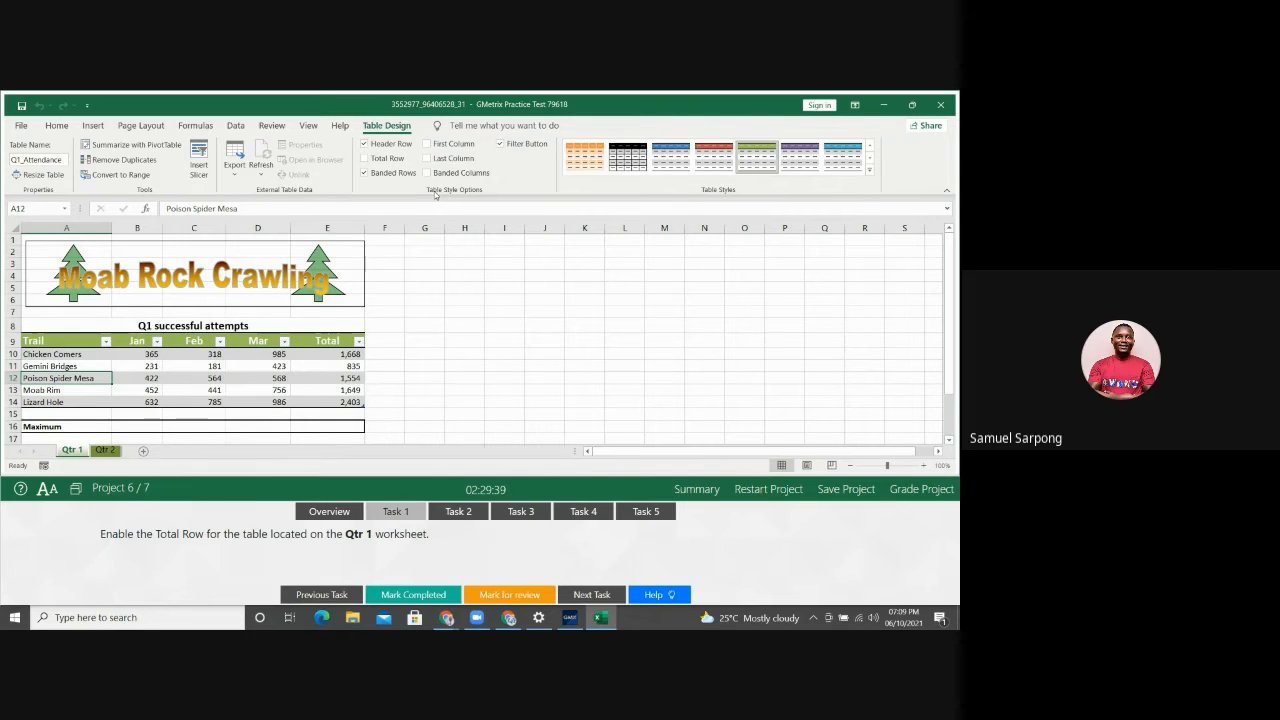
left_click(375, 160)
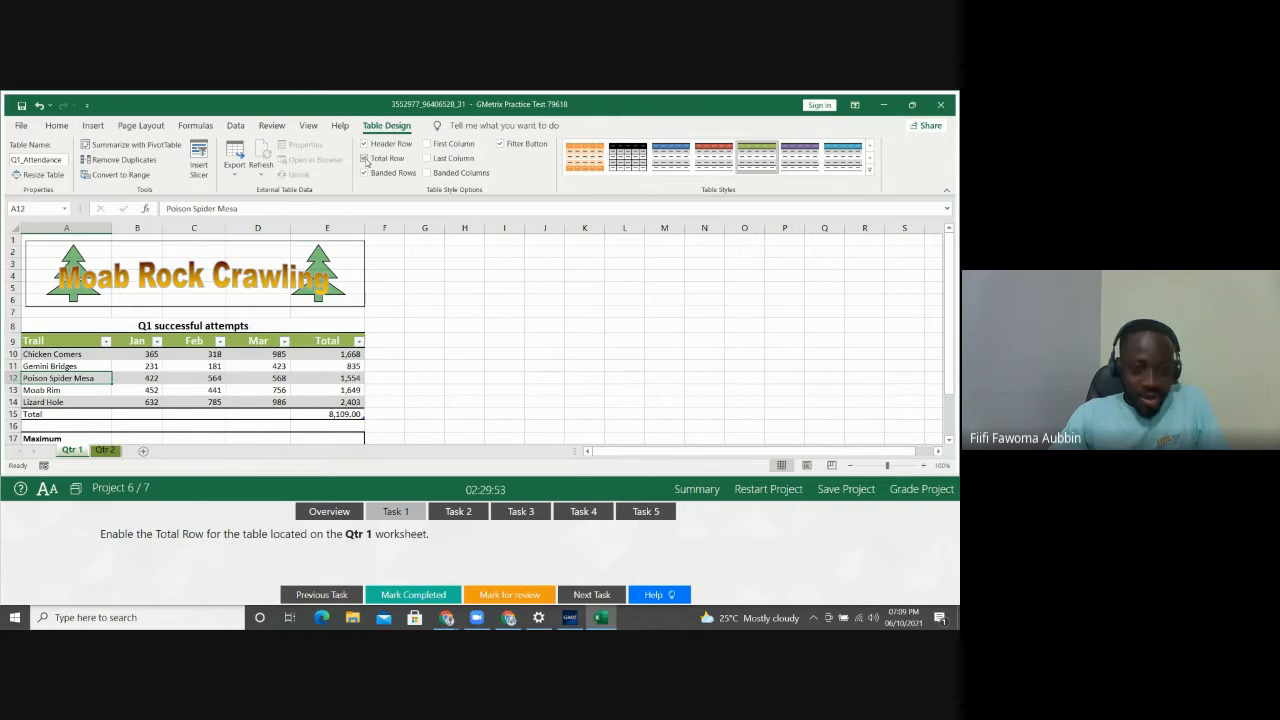
Open Task 2 and enter a MAX formula over the table's Jan data, B10:B14, in cell B17 of the Maximum row
left_click(457, 512)
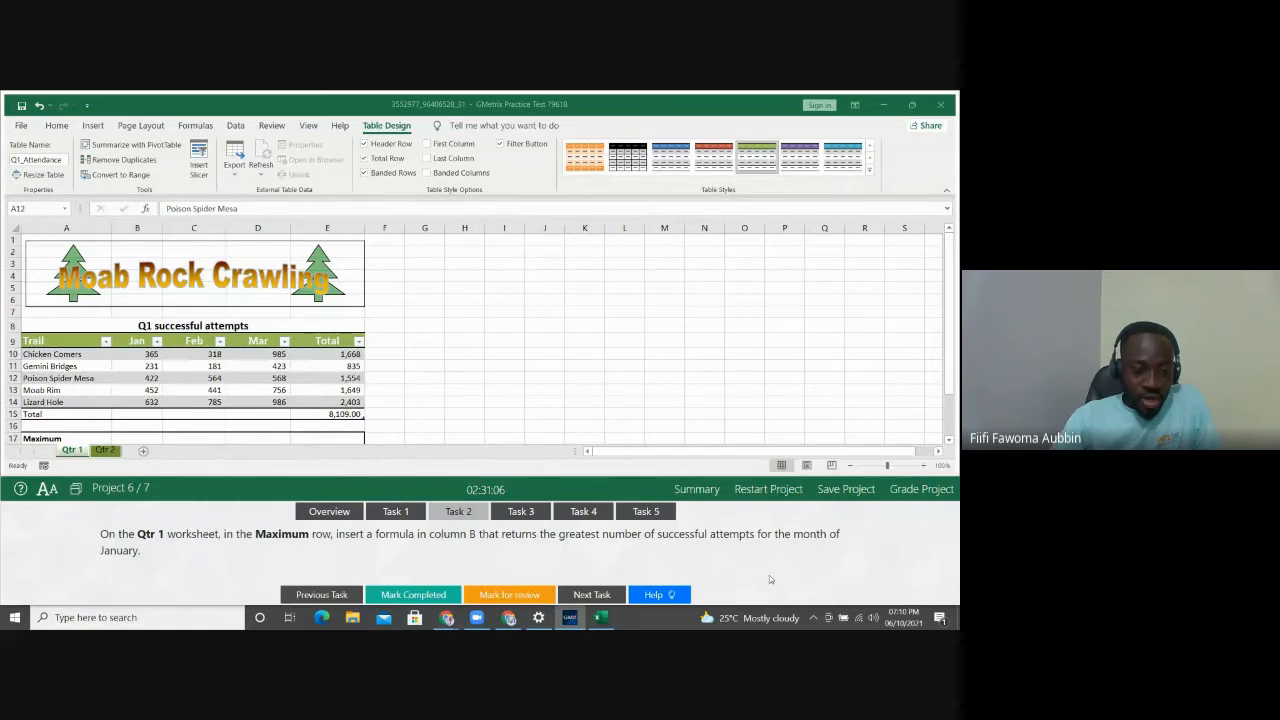
left_click(111, 418)
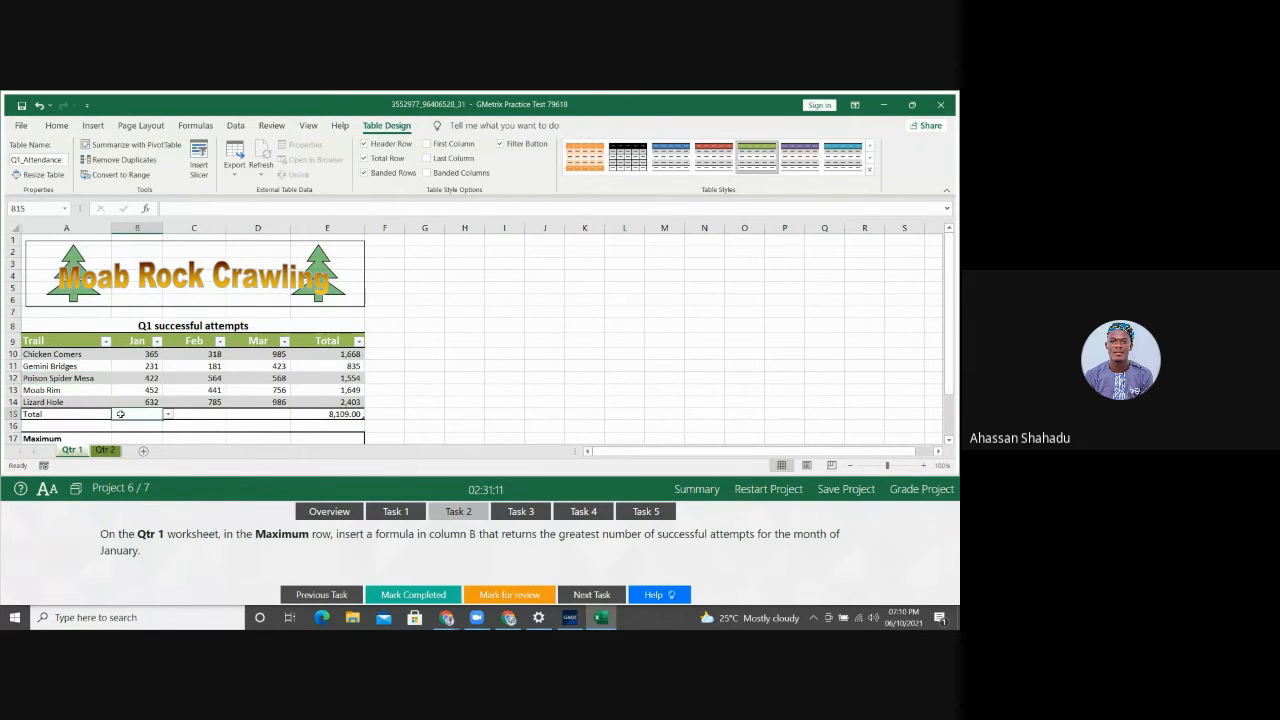
left_click(120, 414)
key("Down")
key("Down")
key("Down")
key("Down")
key("Up")
key("Up")
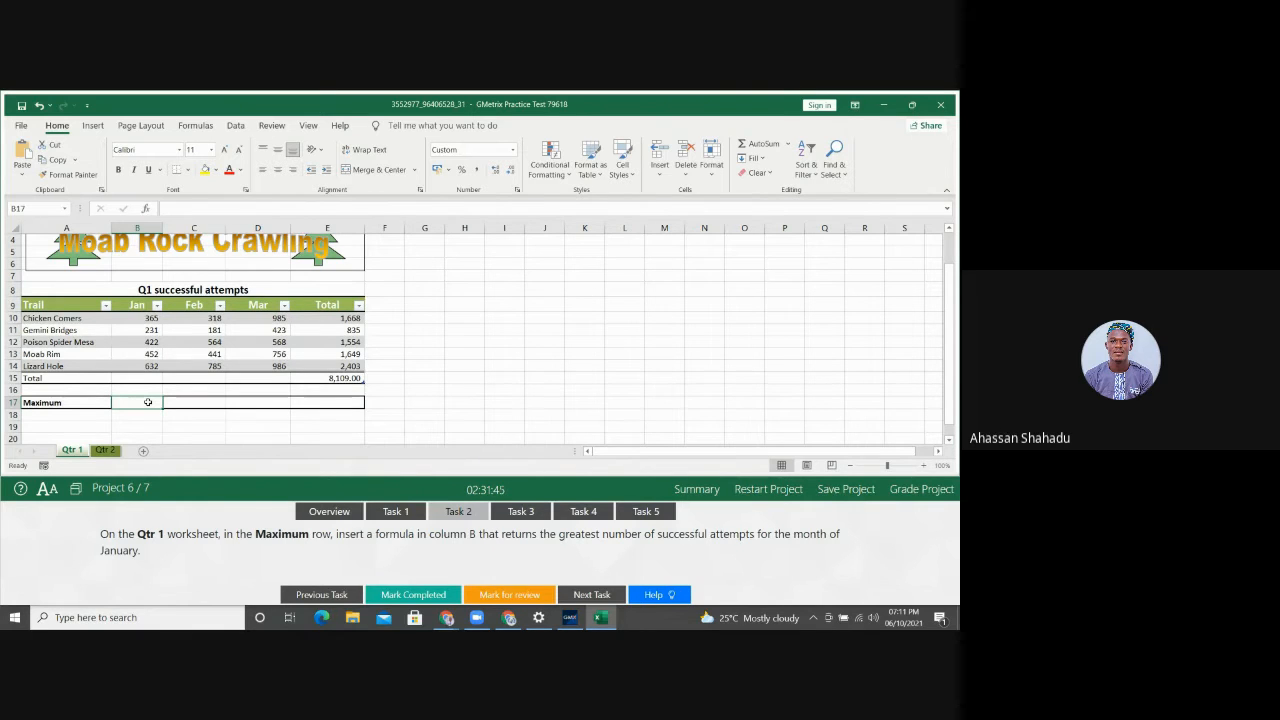
left_click(194, 126)
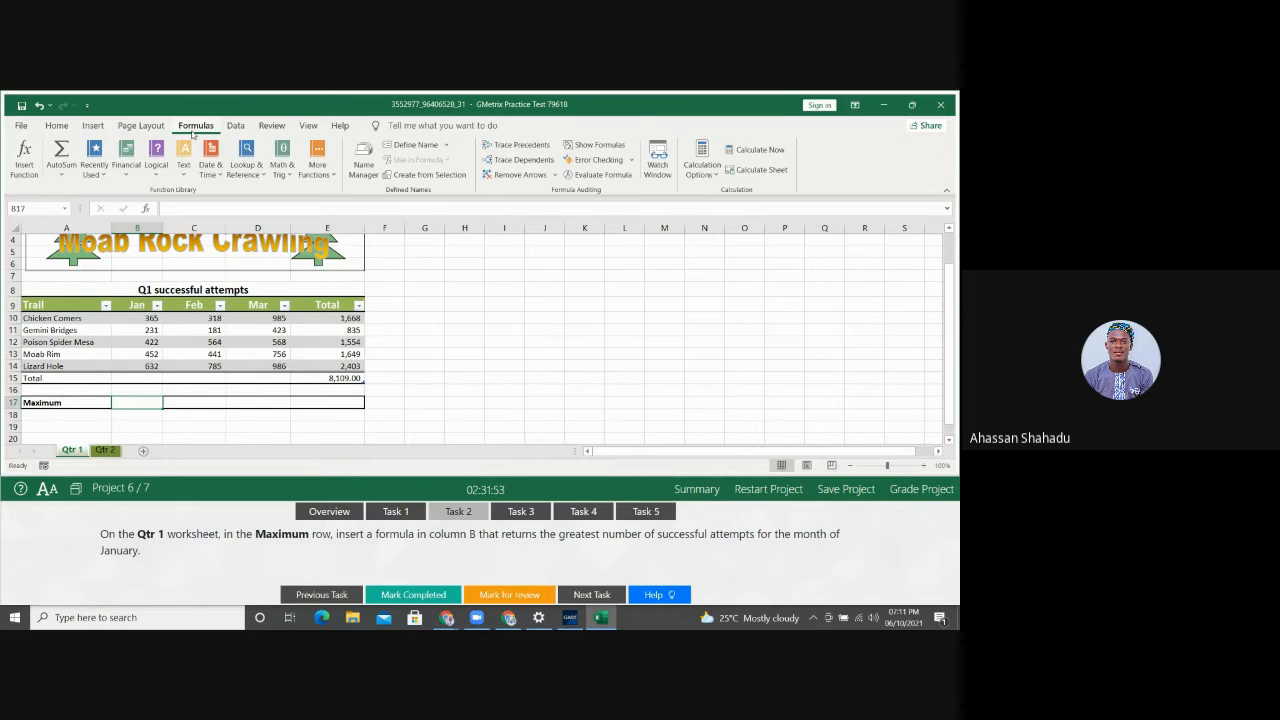
left_click(57, 174)
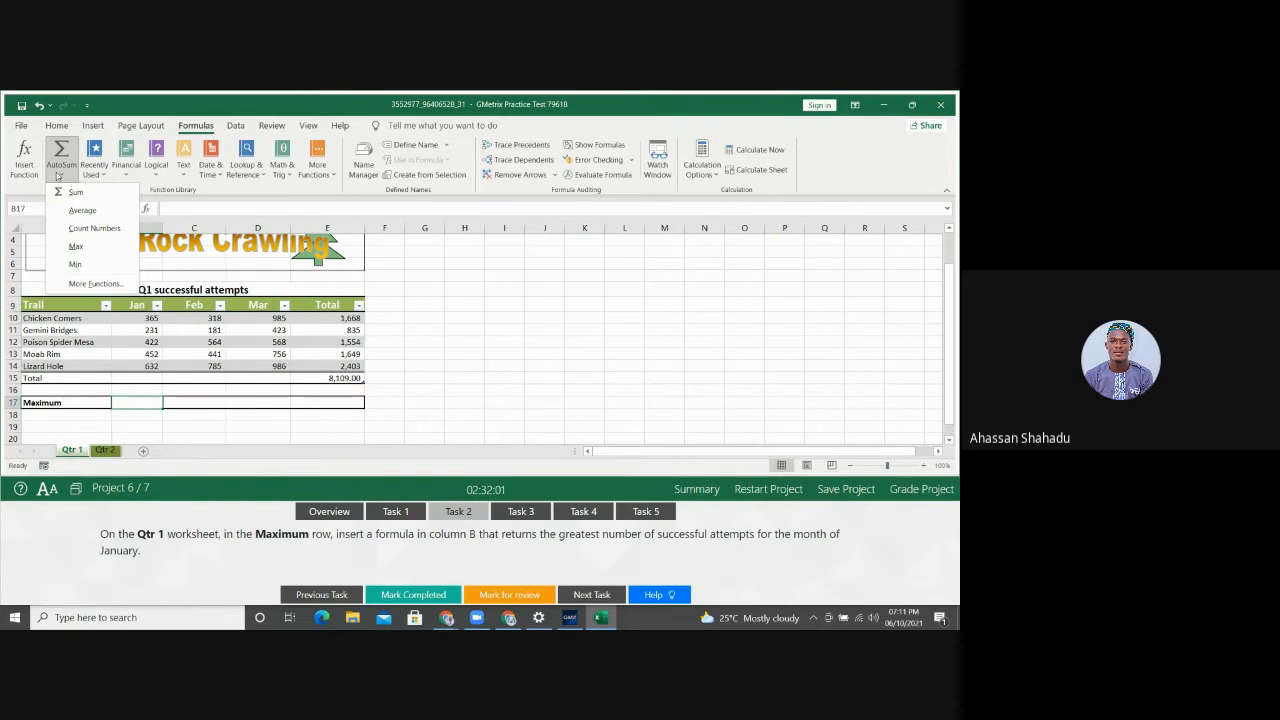
left_click(88, 247)
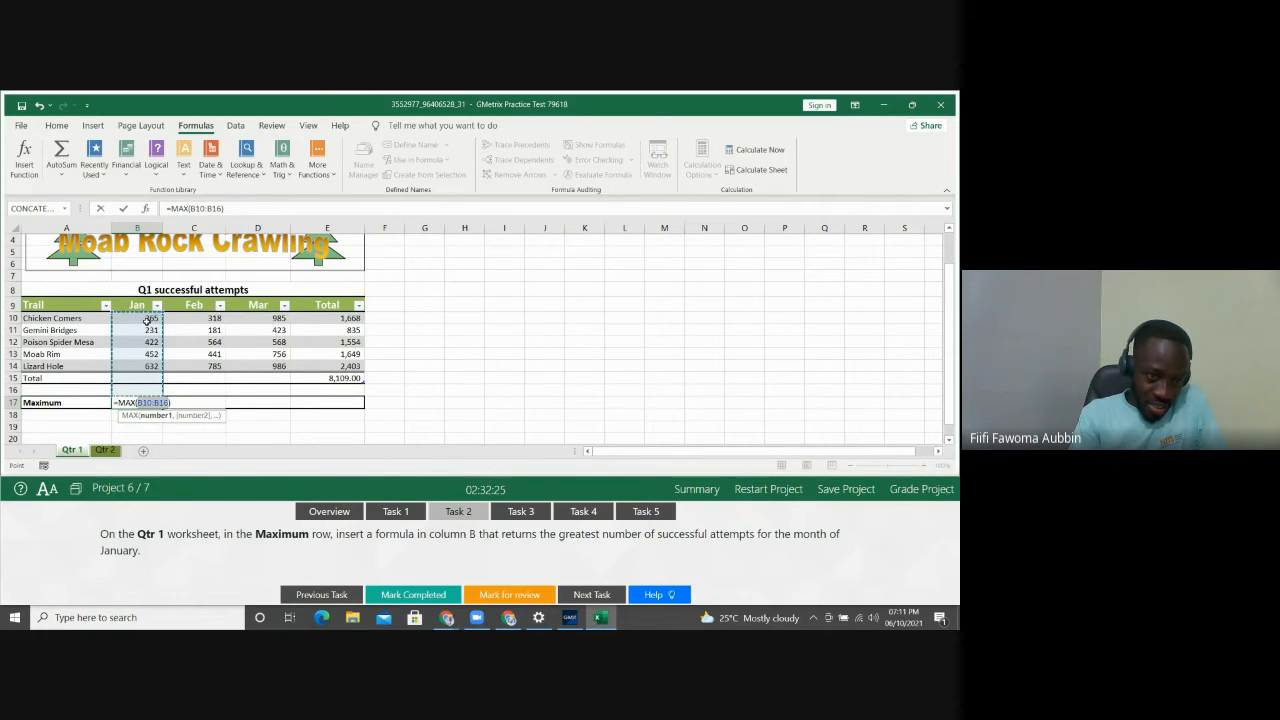
left_click_drag(147, 320, 147, 368)
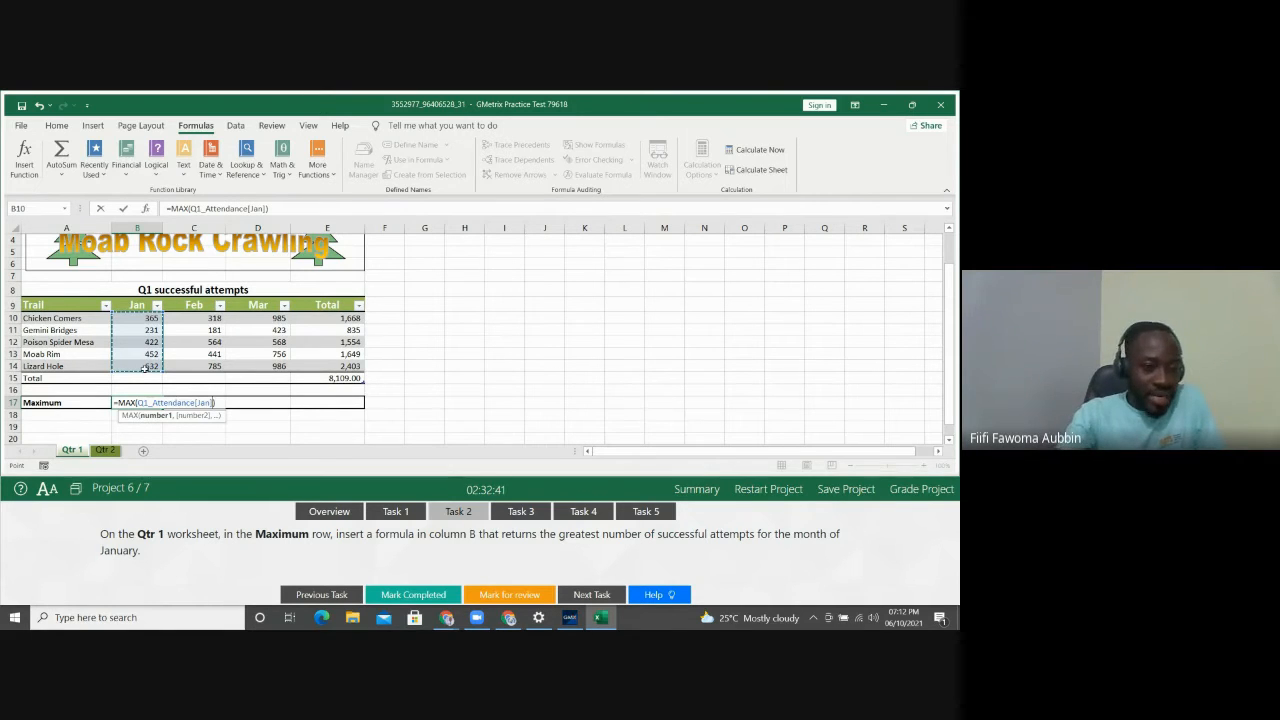
key("ctrl+Return")
key("Return")
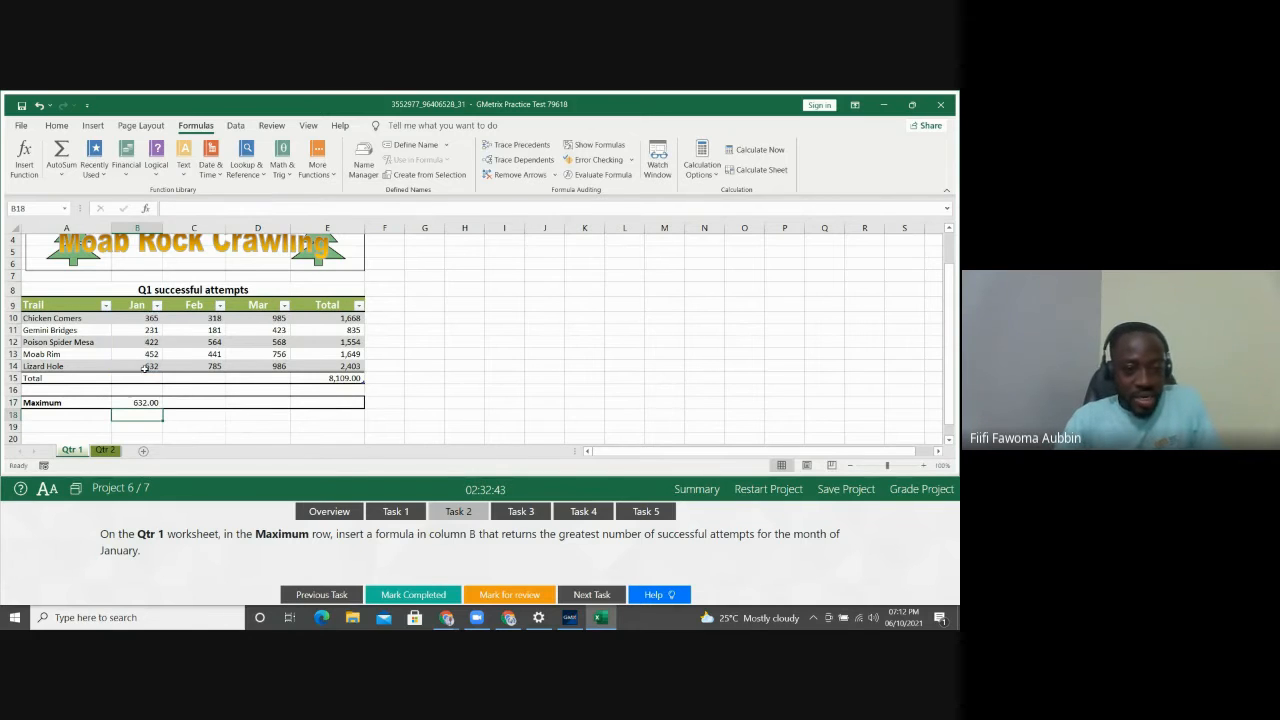
For Task 3, insert a 3-D Clustered Column chart from A9:D14 (Trail, Jan, Feb, Mar) and place it to the right of the table
left_click(522, 513)
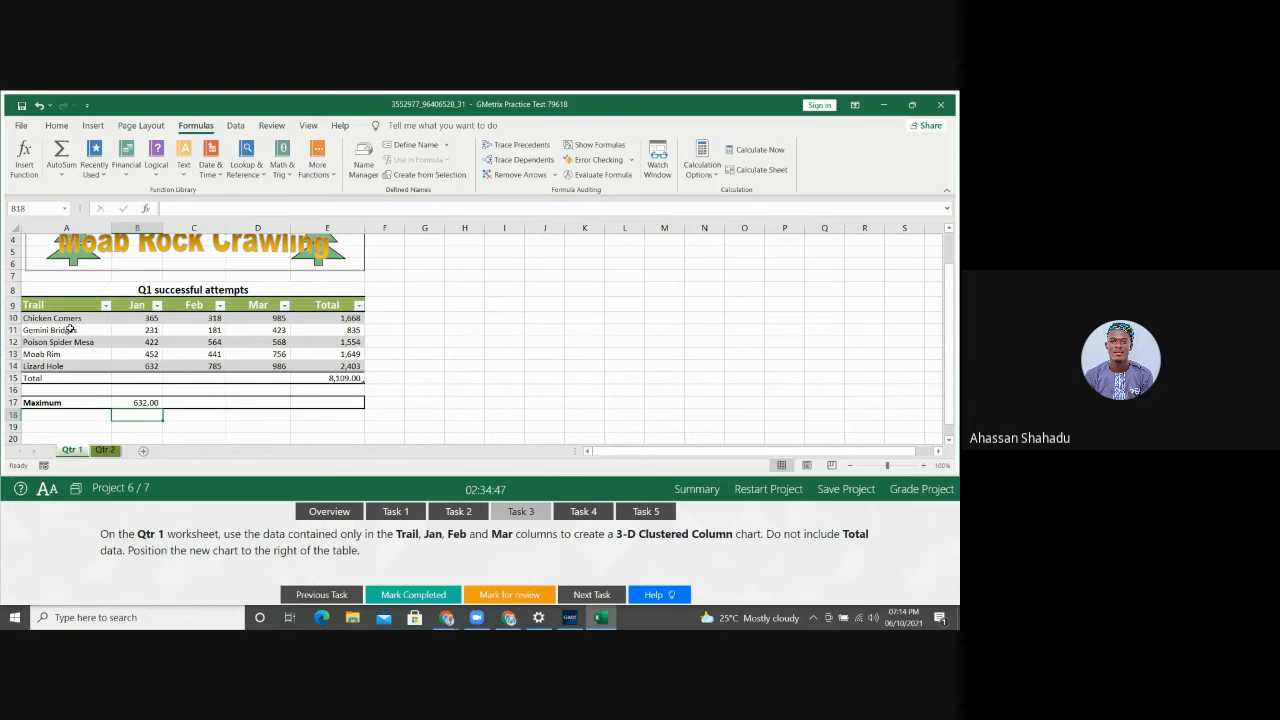
left_click(70, 300)
left_click(66, 300)
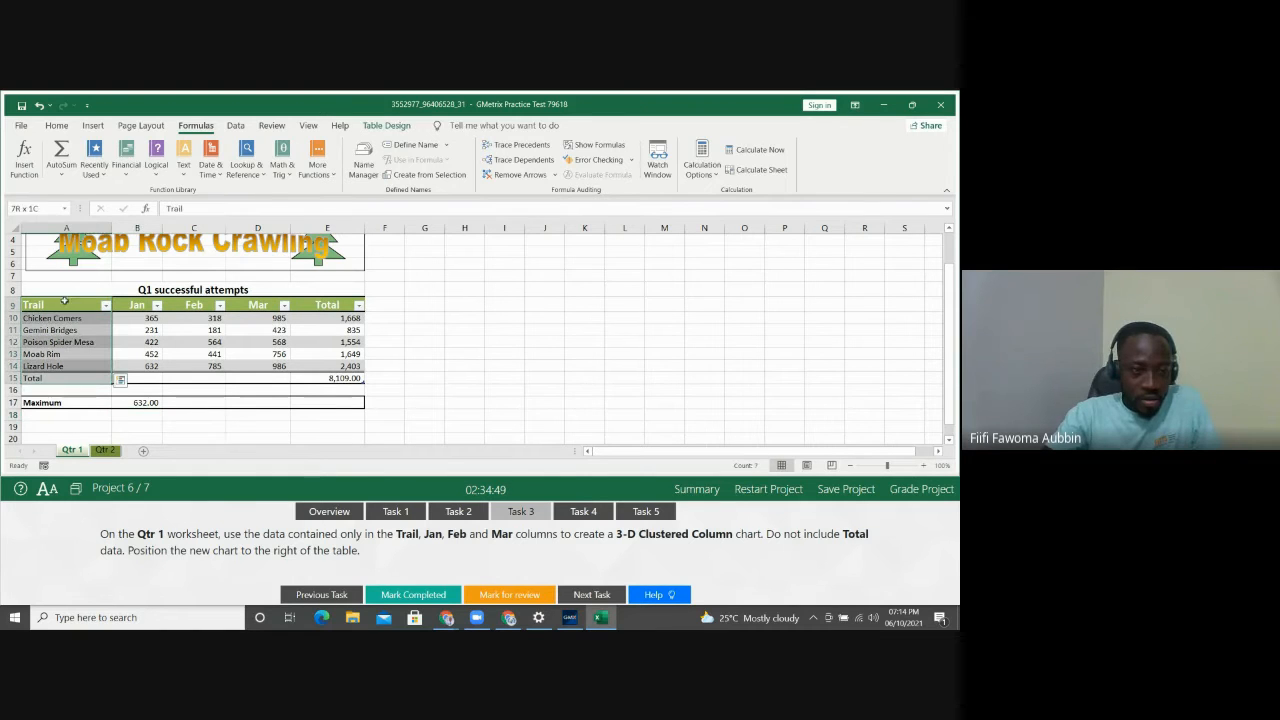
left_click(61, 306)
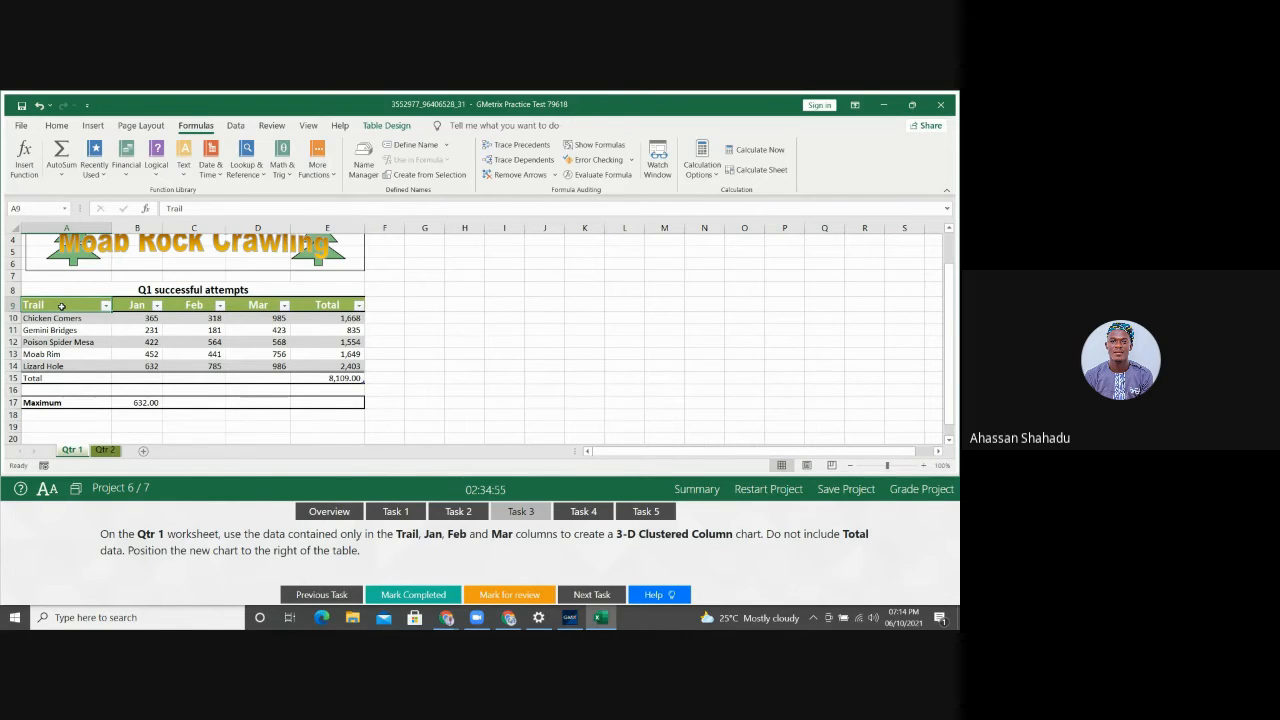
left_click_drag(61, 306, 268, 365)
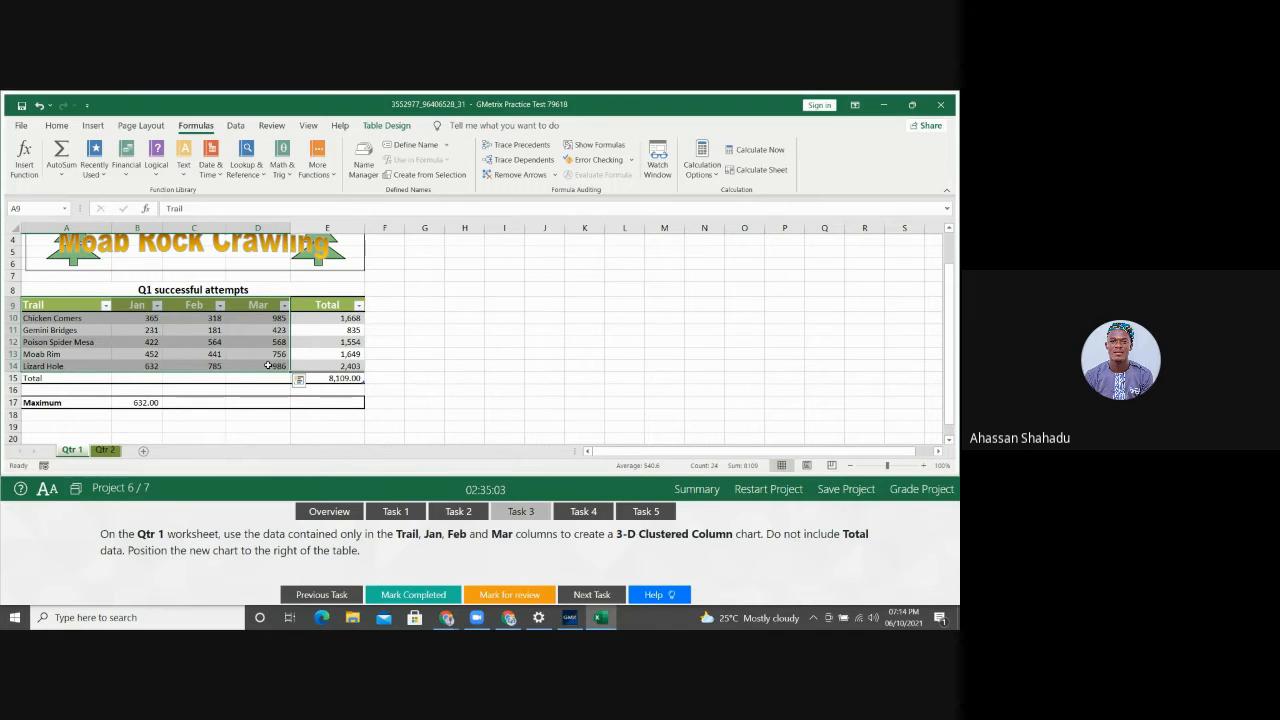
left_click(93, 125)
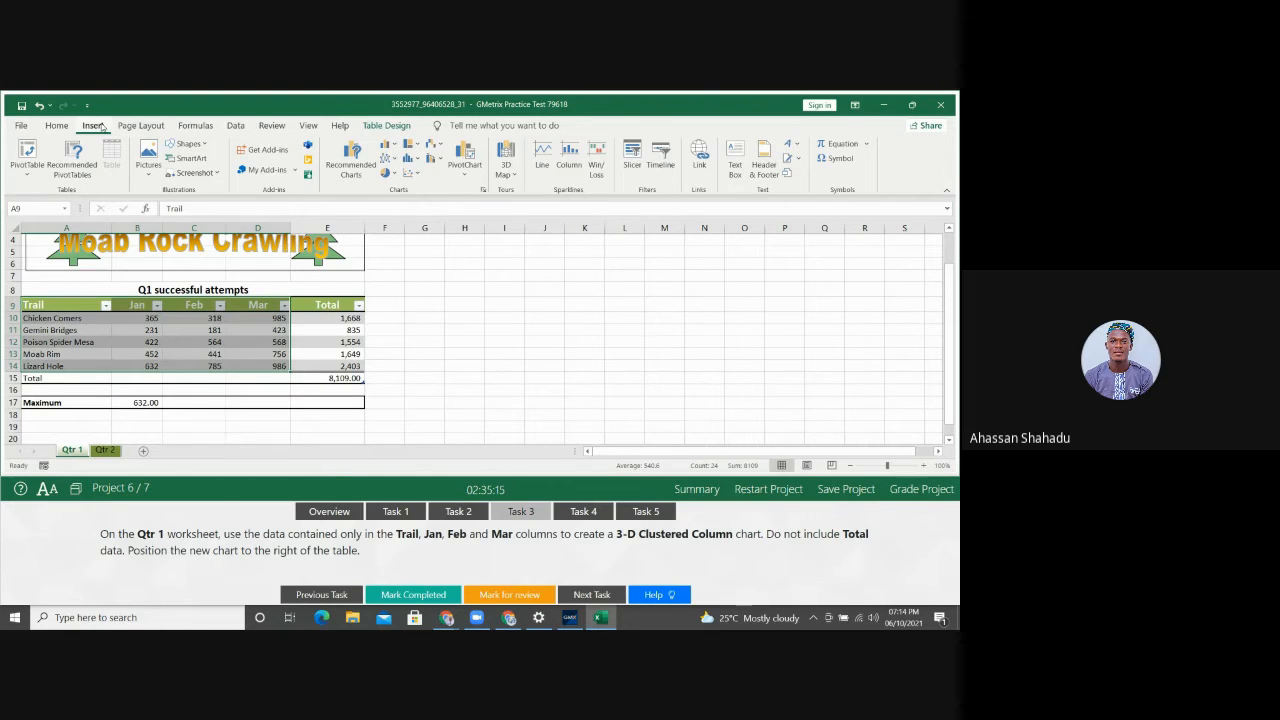
left_click(362, 164)
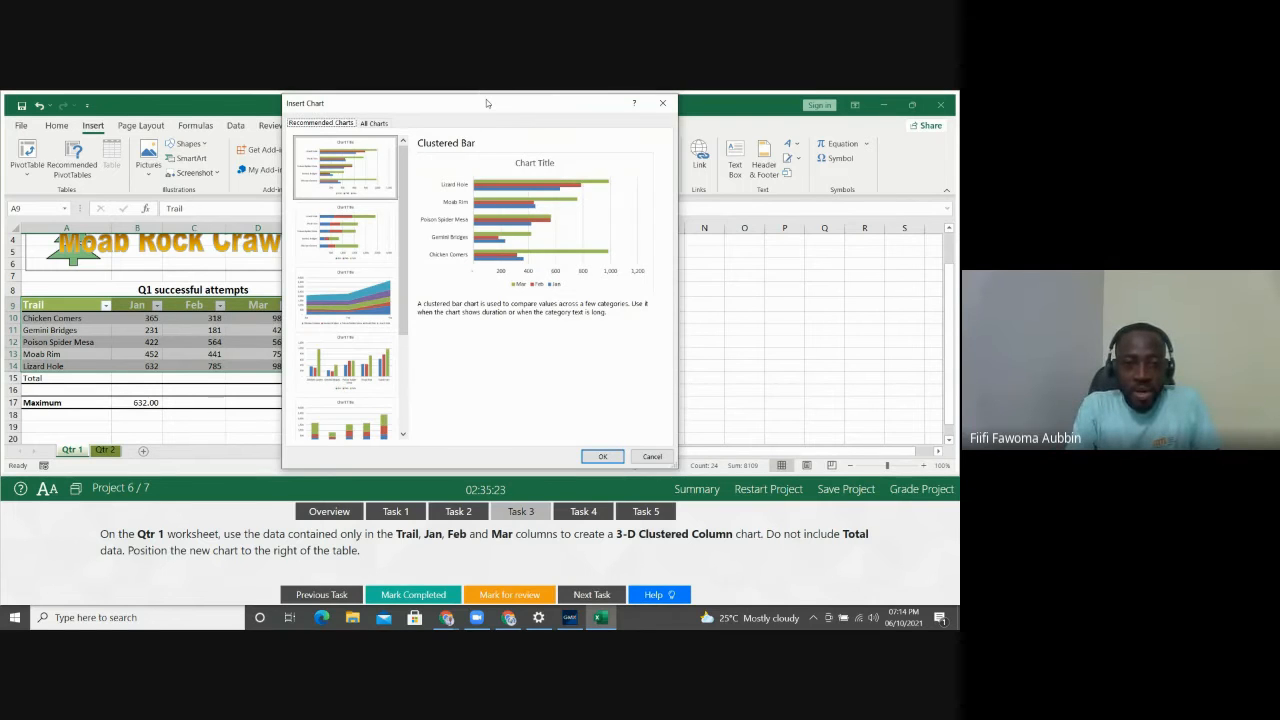
left_click_drag(486, 99, 604, 106)
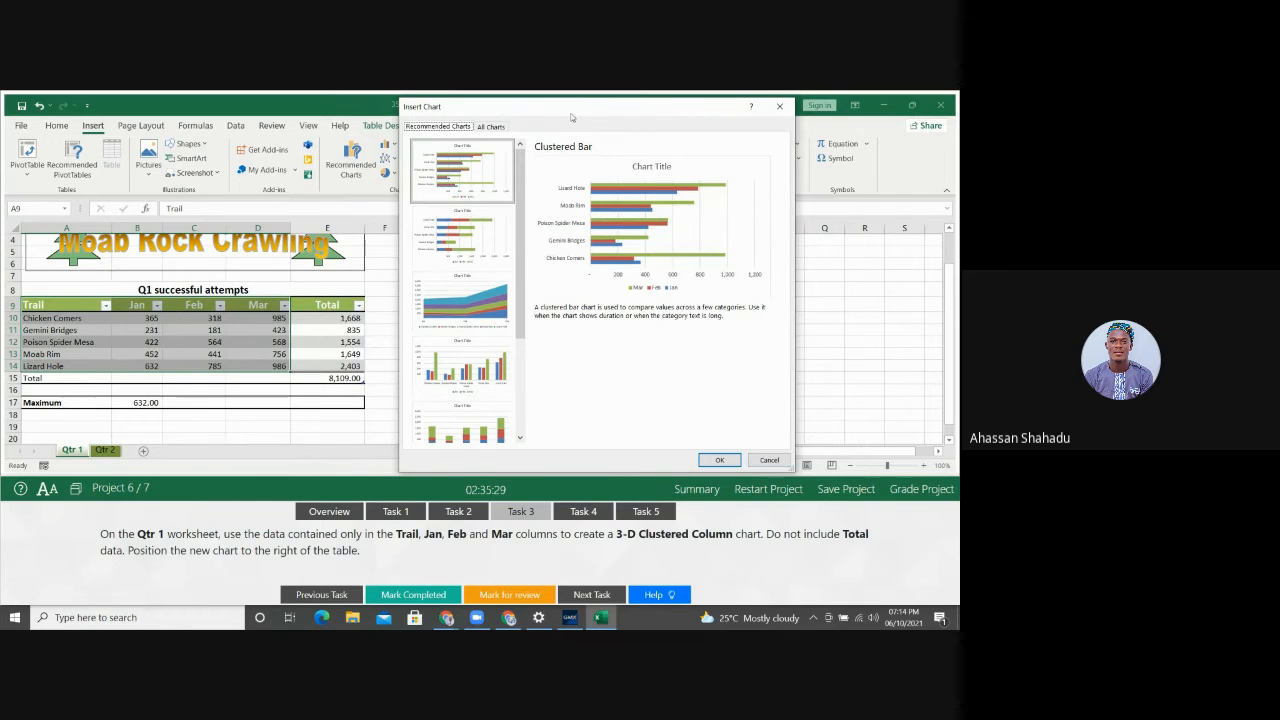
left_click(496, 127)
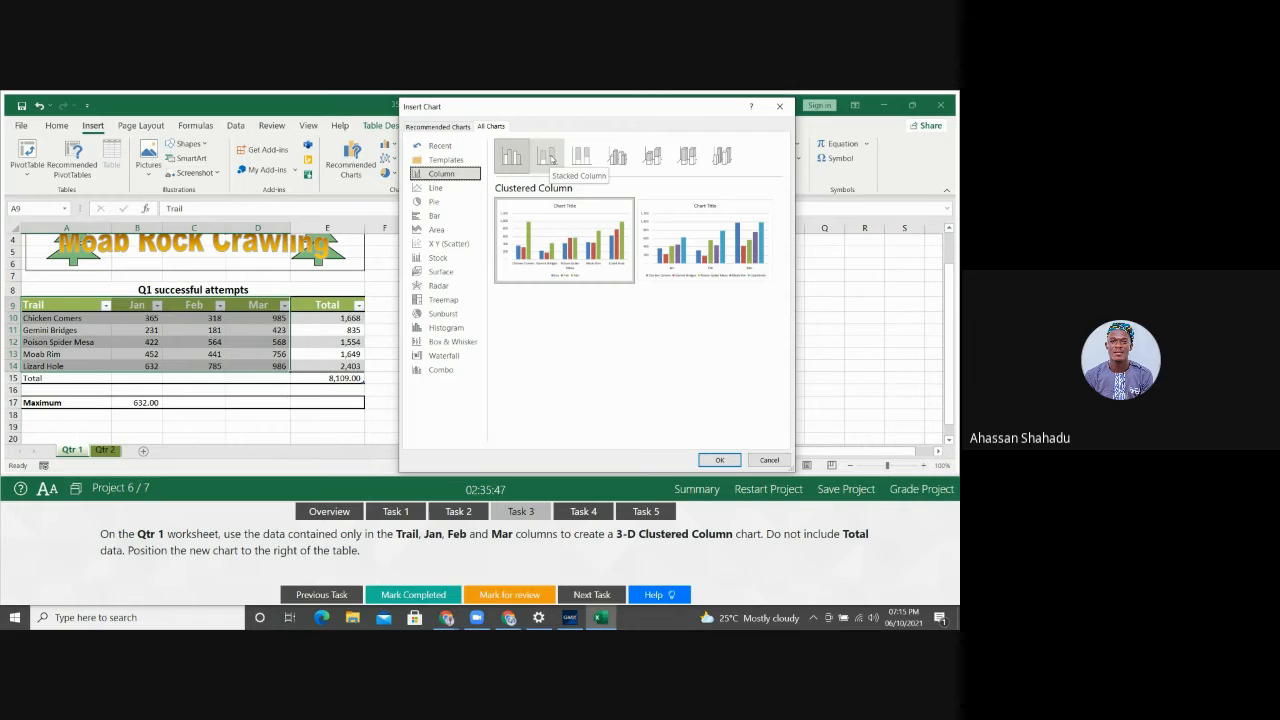
left_click(618, 157)
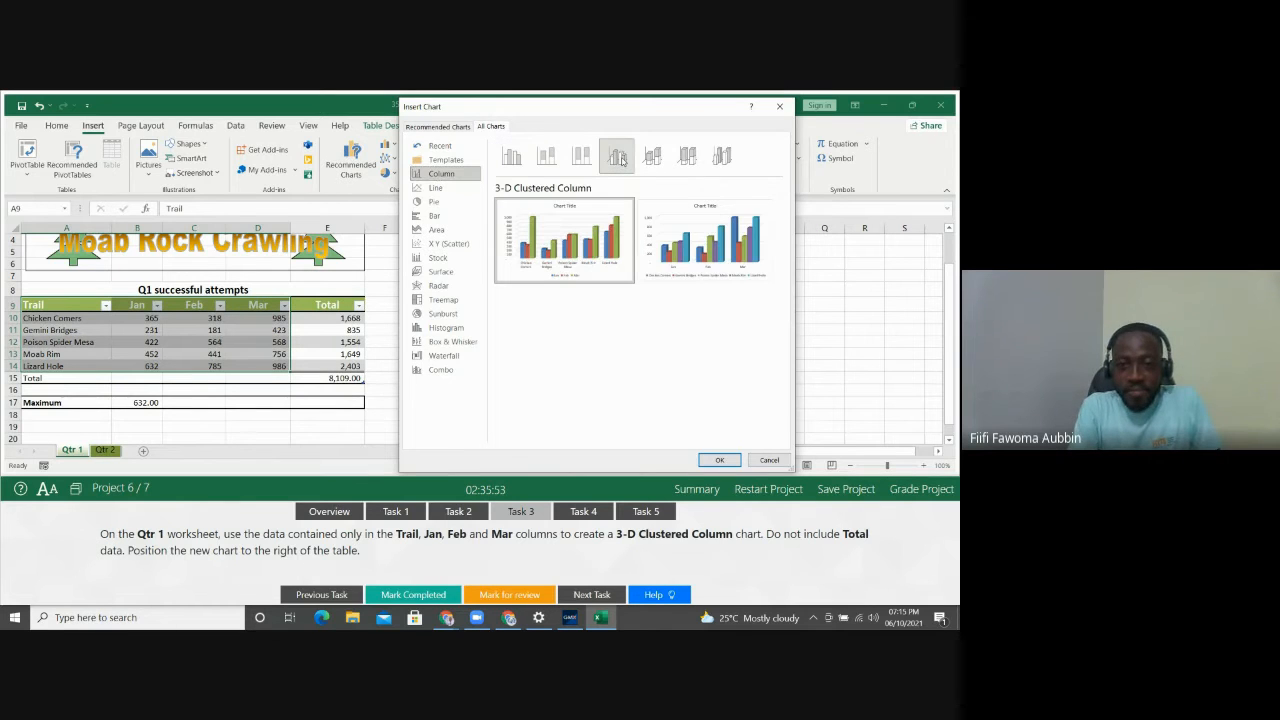
left_click(719, 460)
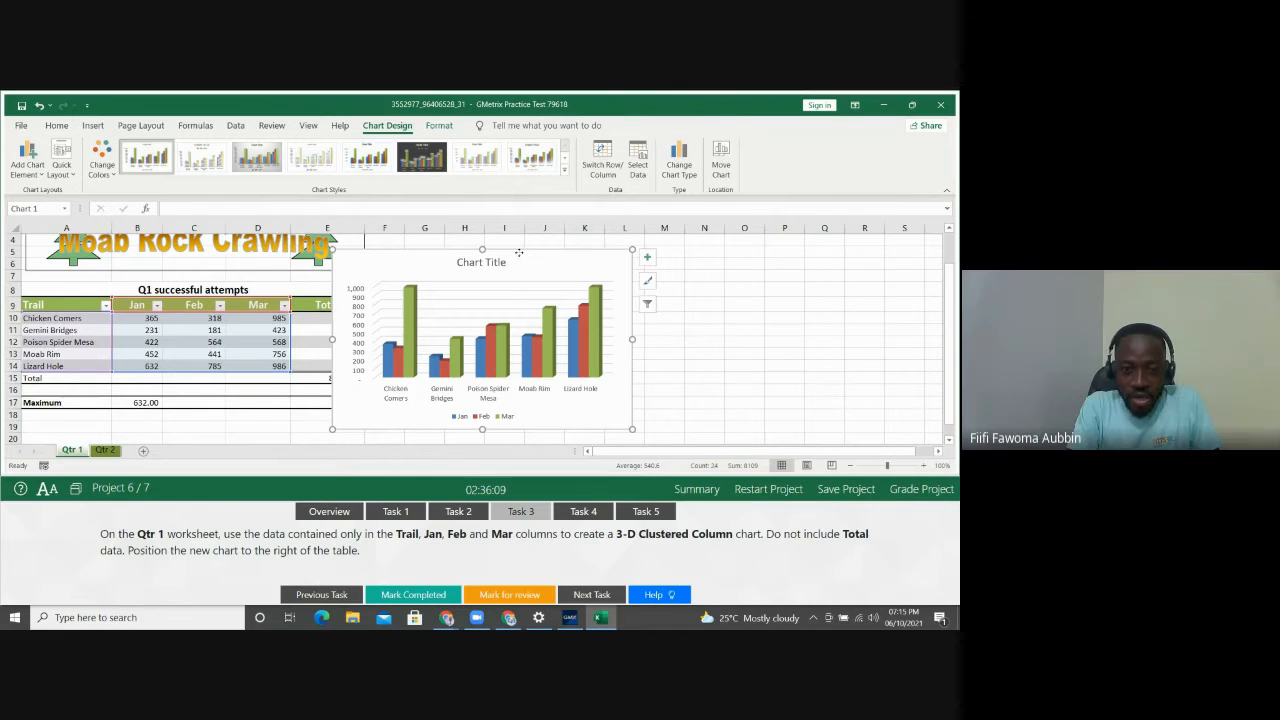
left_click_drag(519, 255, 565, 244)
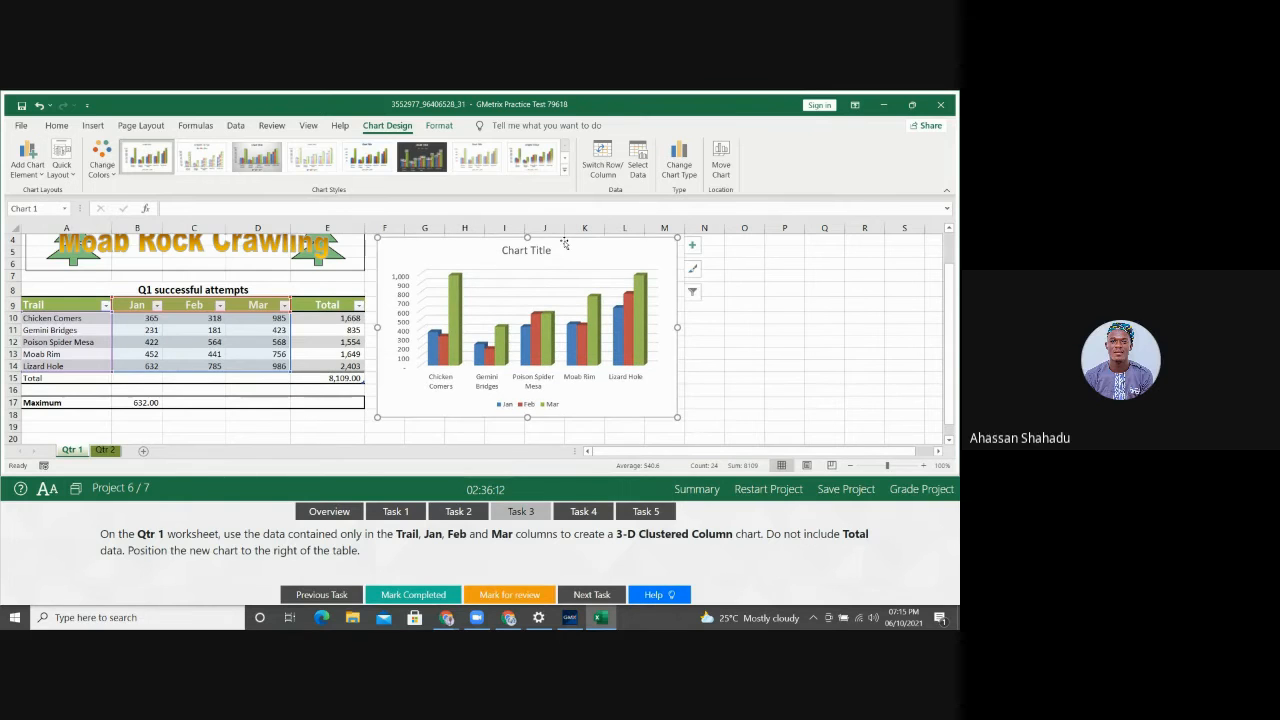
left_click(765, 378)
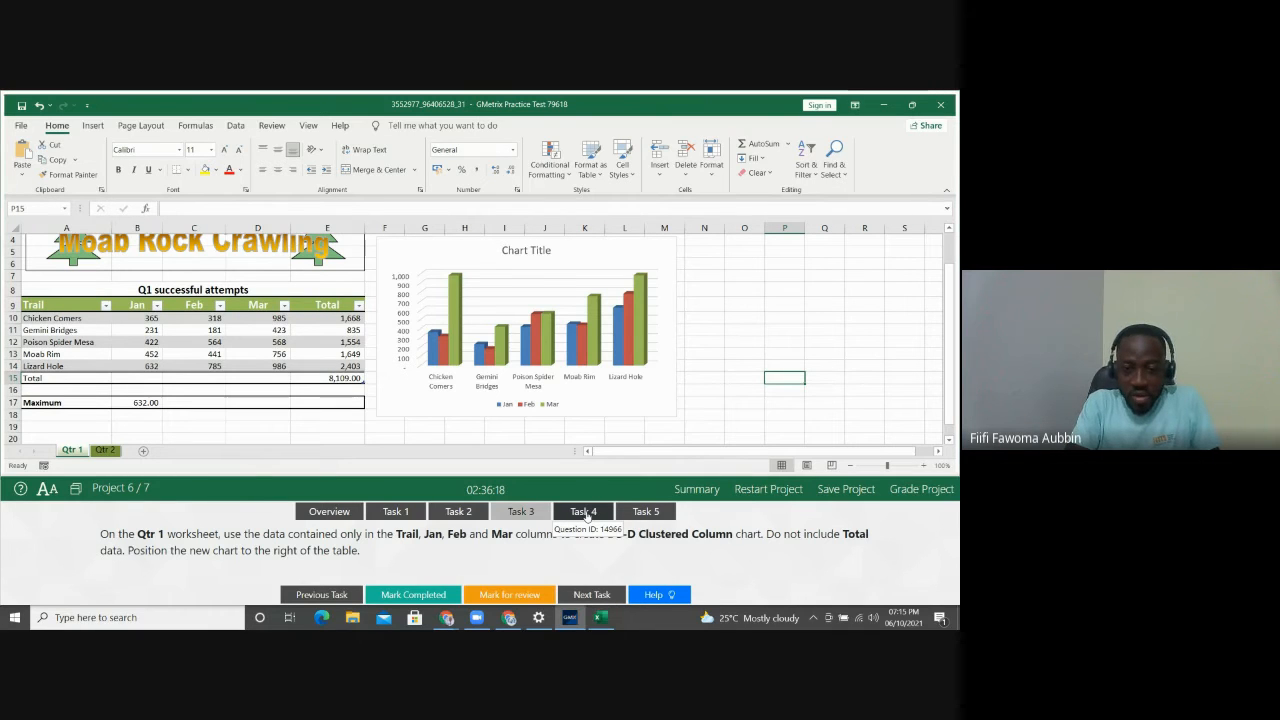
Open Task 4 of the practice project and switch to the Qtr 2 worksheet
left_click(590, 513)
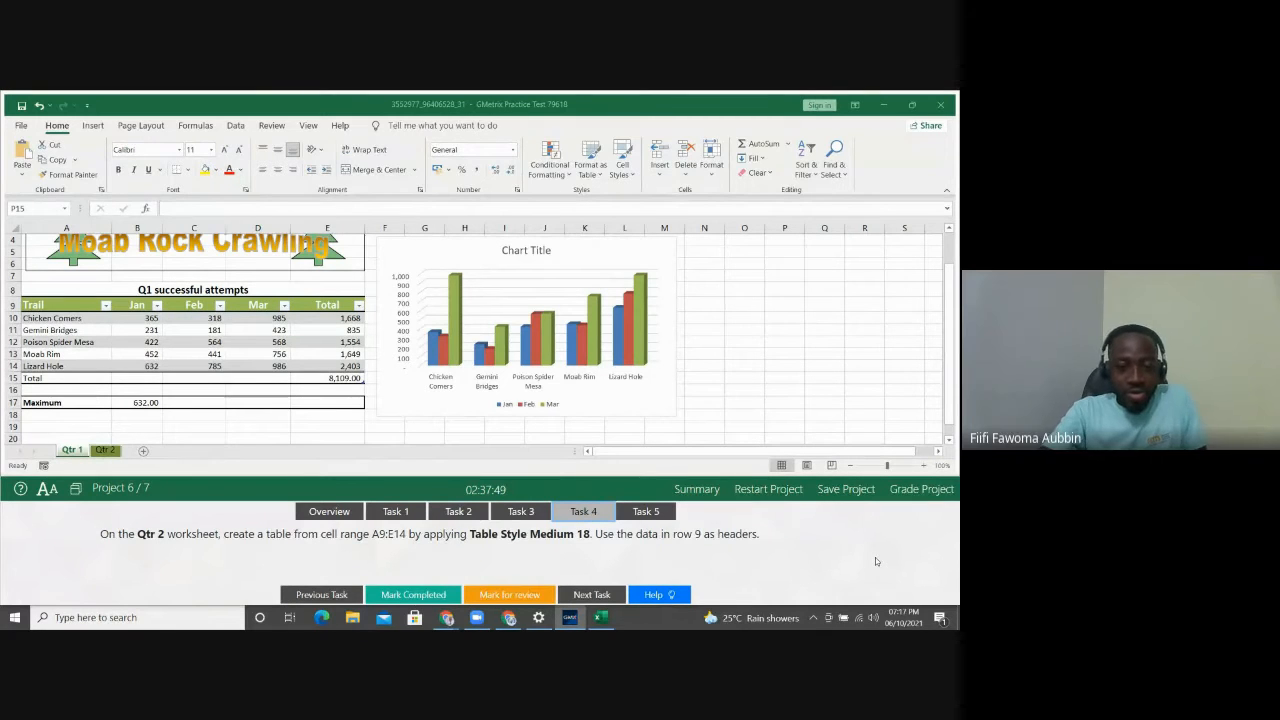
left_click(261, 426)
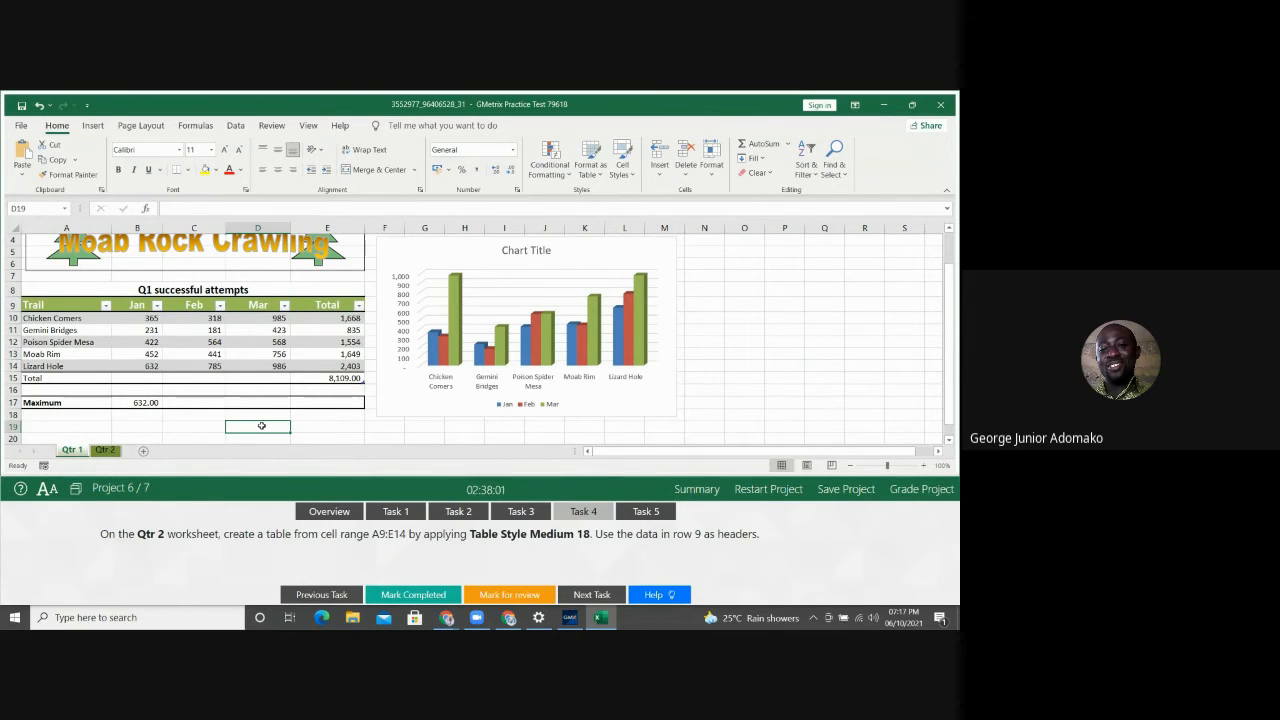
left_click(105, 450)
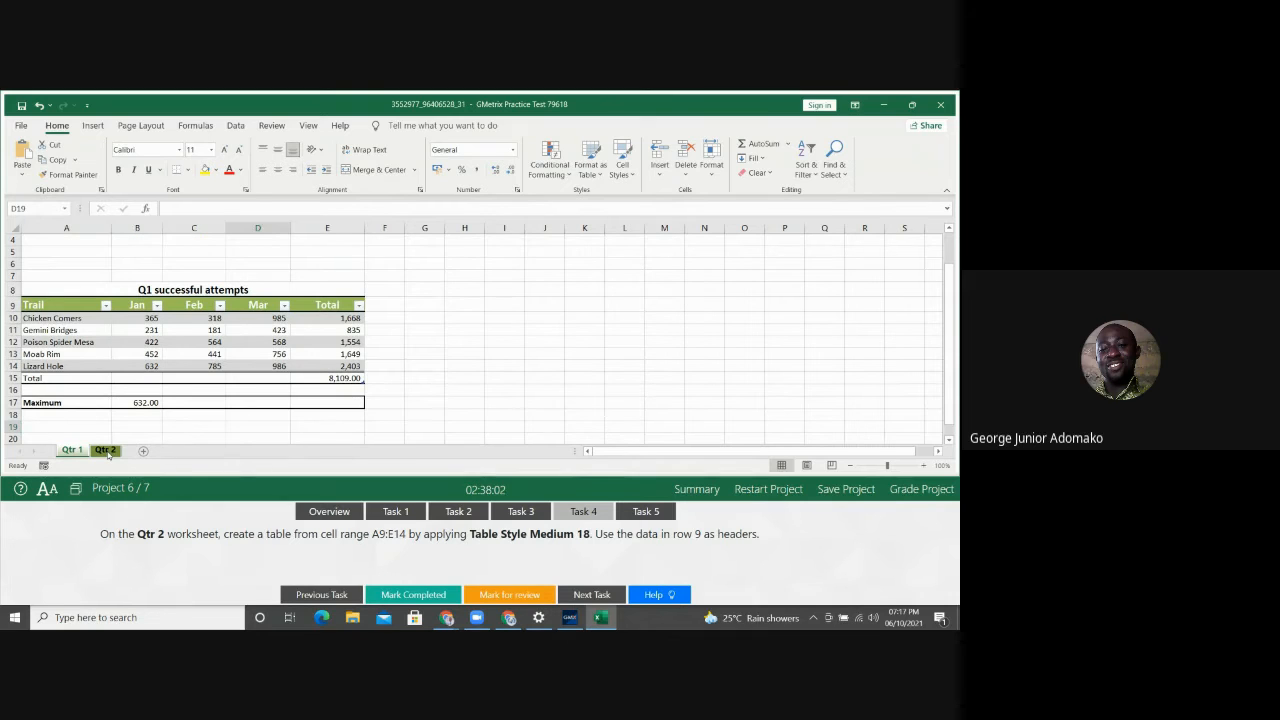
key("ctrl+Page_Up")
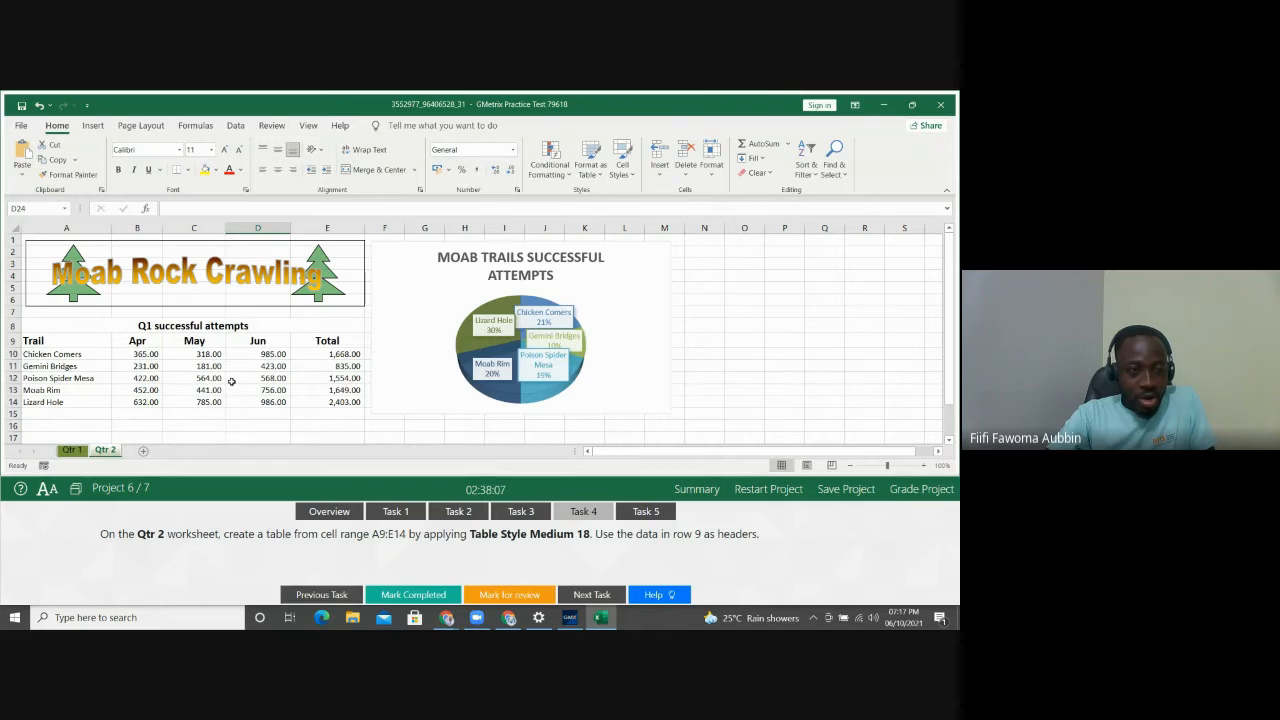
Format the range A9:E14 as a table with Table Style Medium 18, using row 9 as headers
left_click(28, 208)
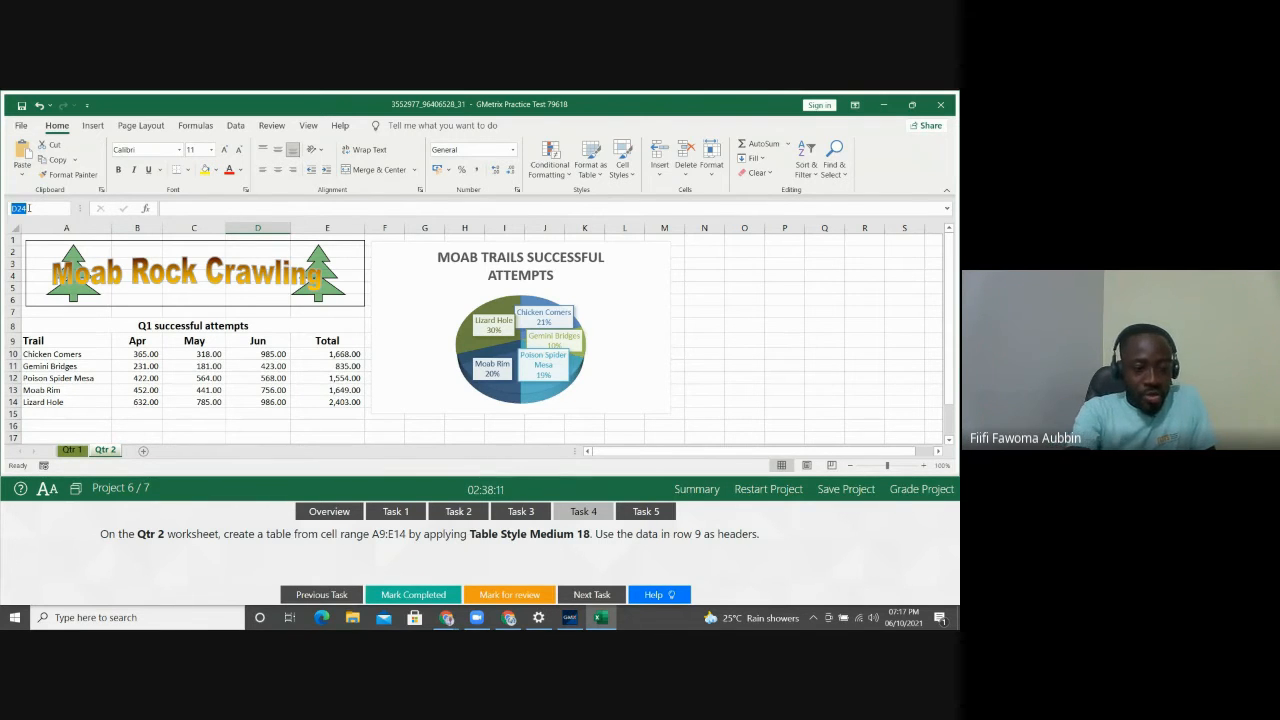
type("a")
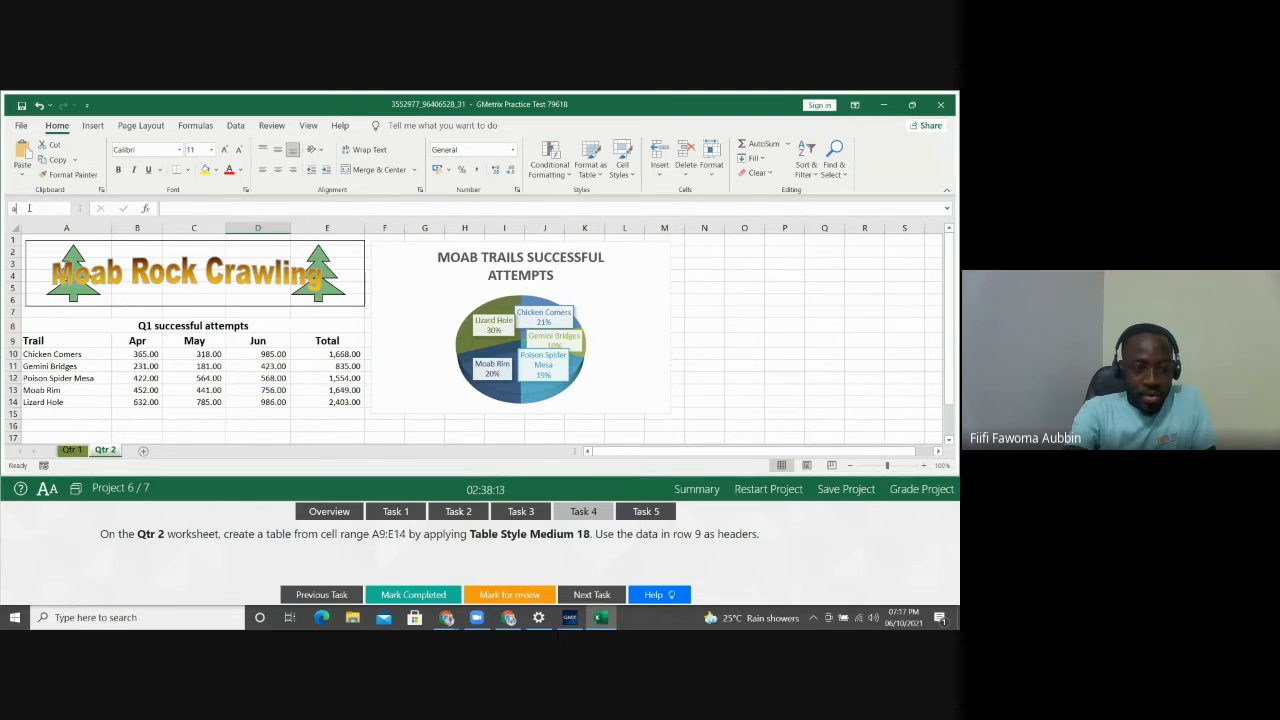
type("9:")
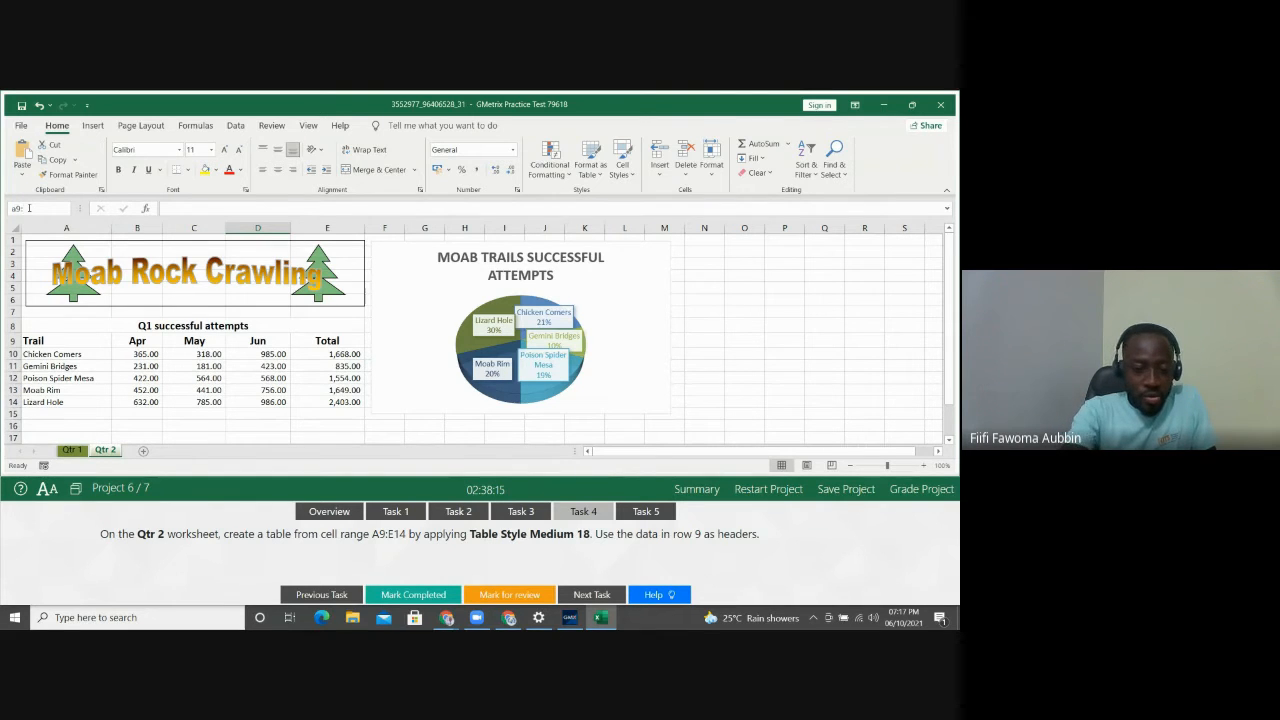
type("e14")
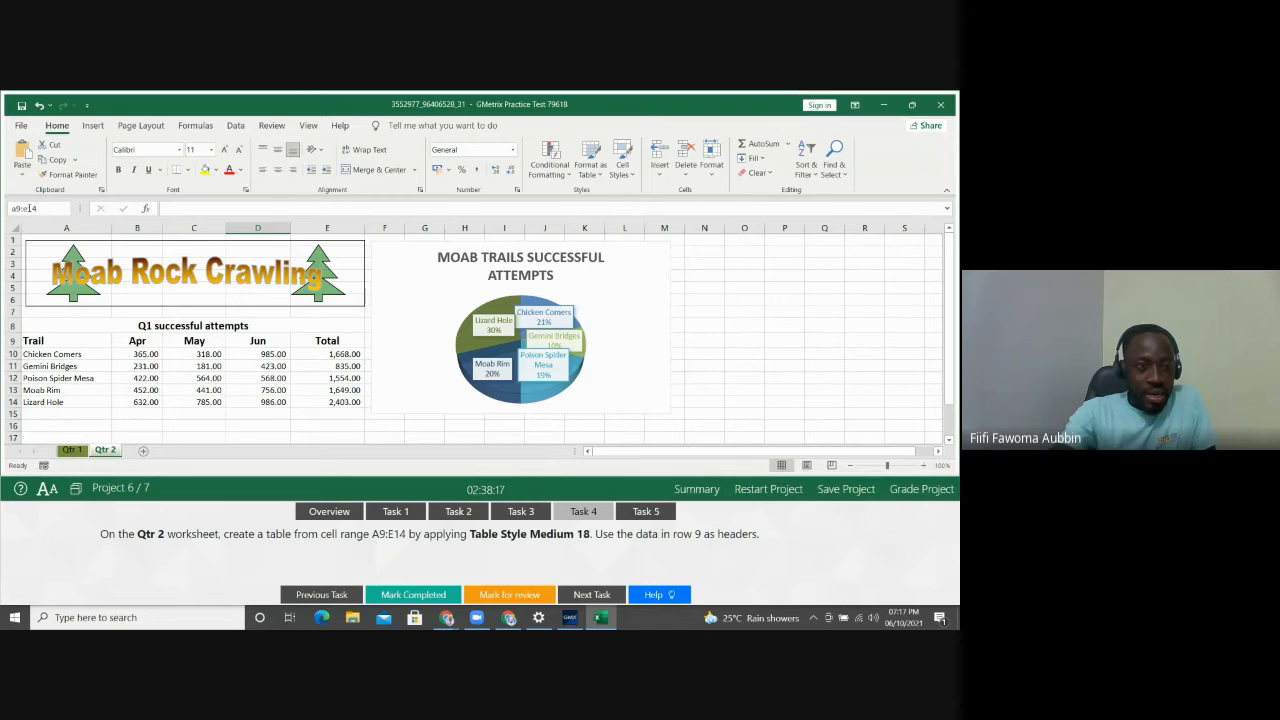
key("Return")
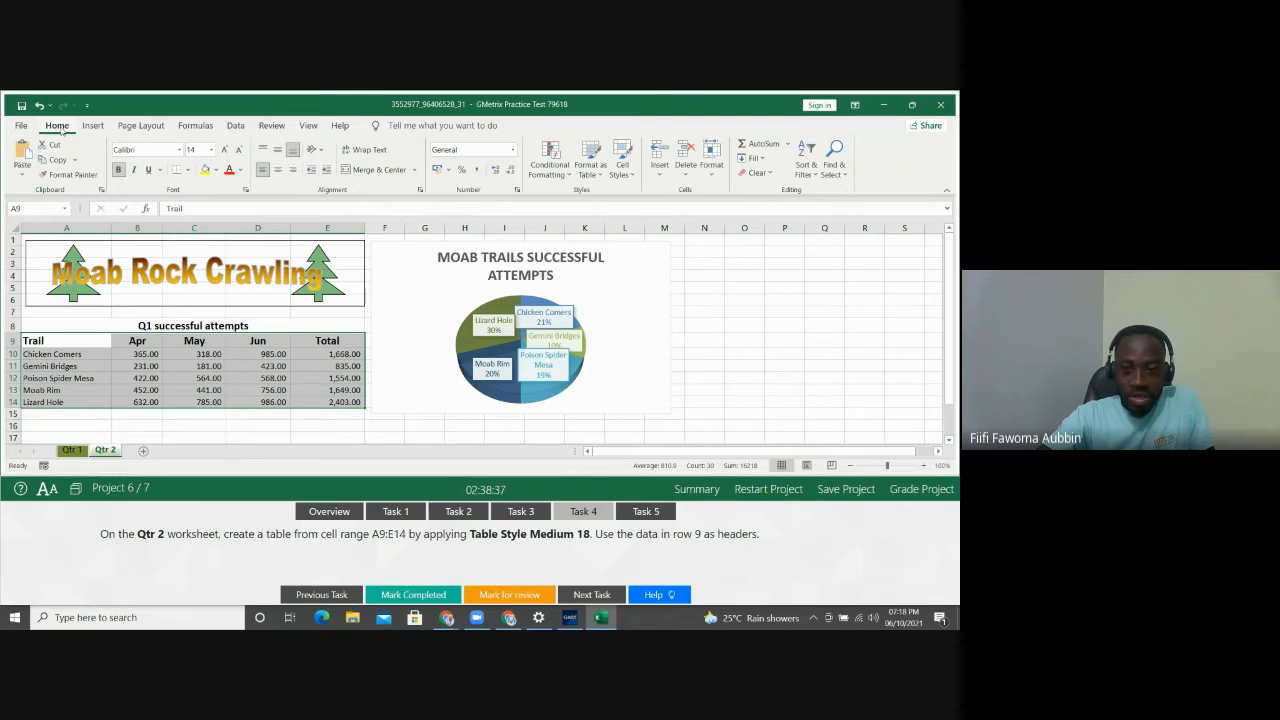
left_click(593, 175)
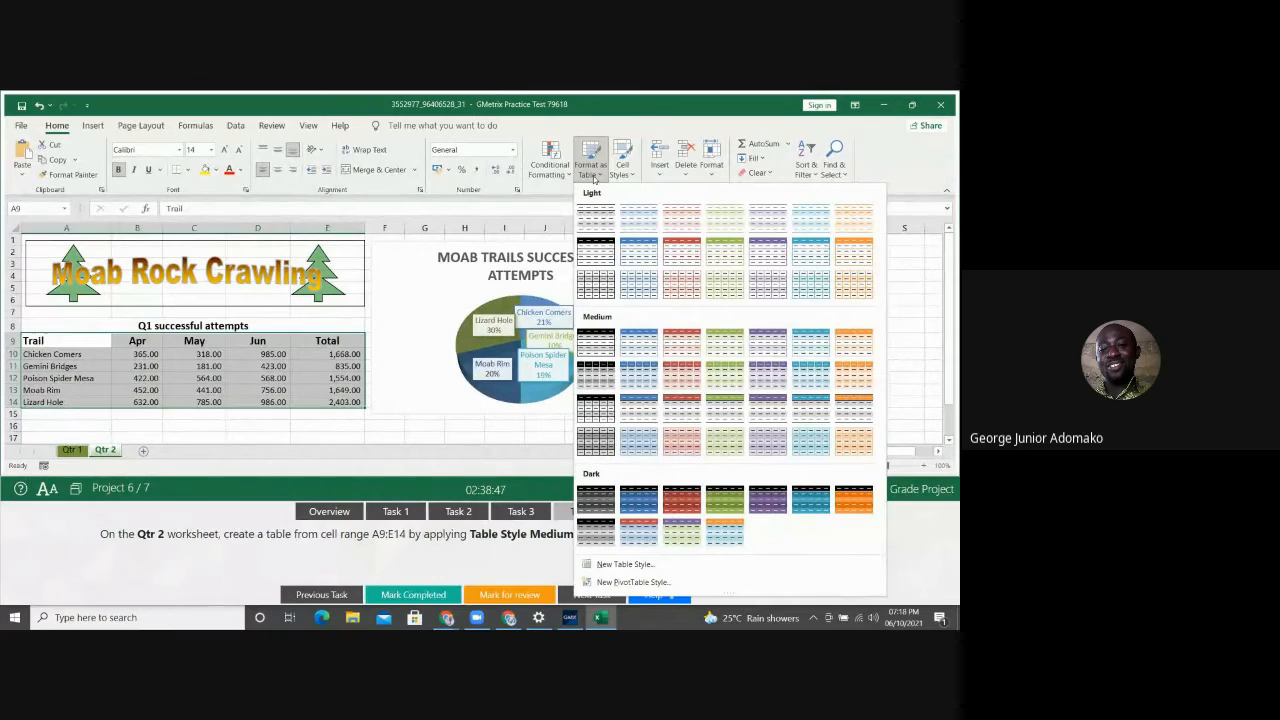
left_click(593, 176)
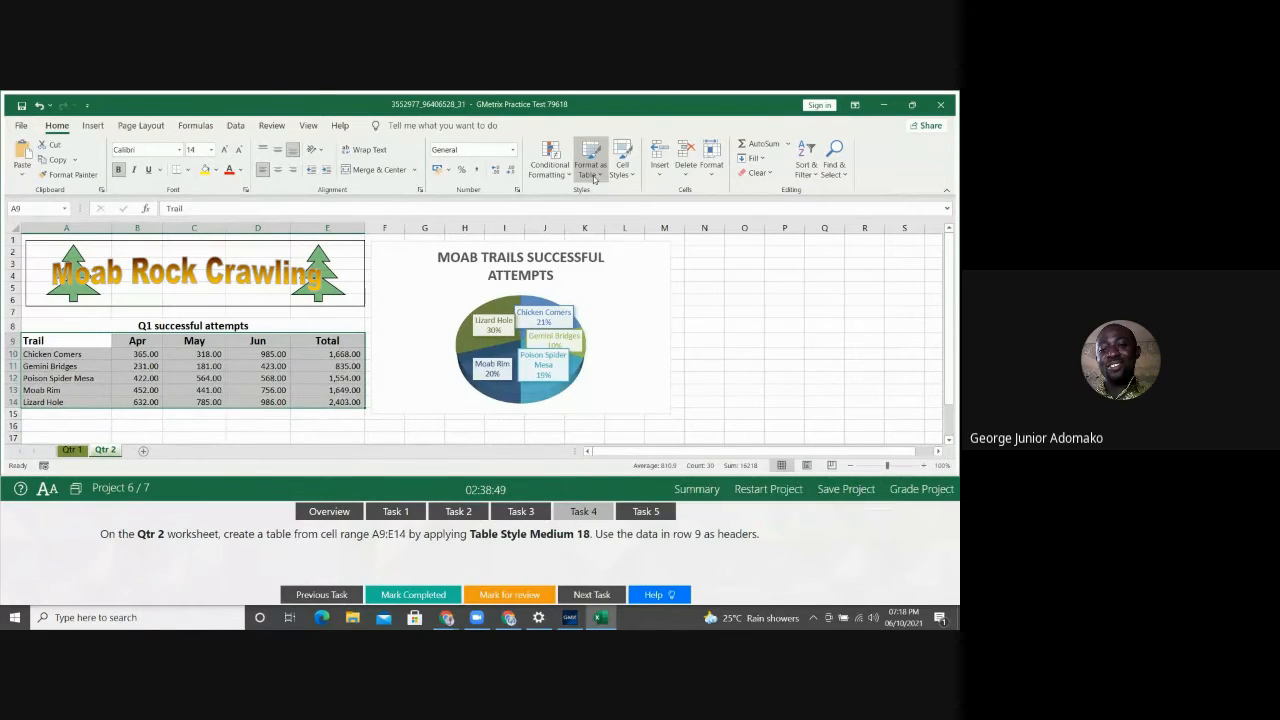
left_click(594, 176)
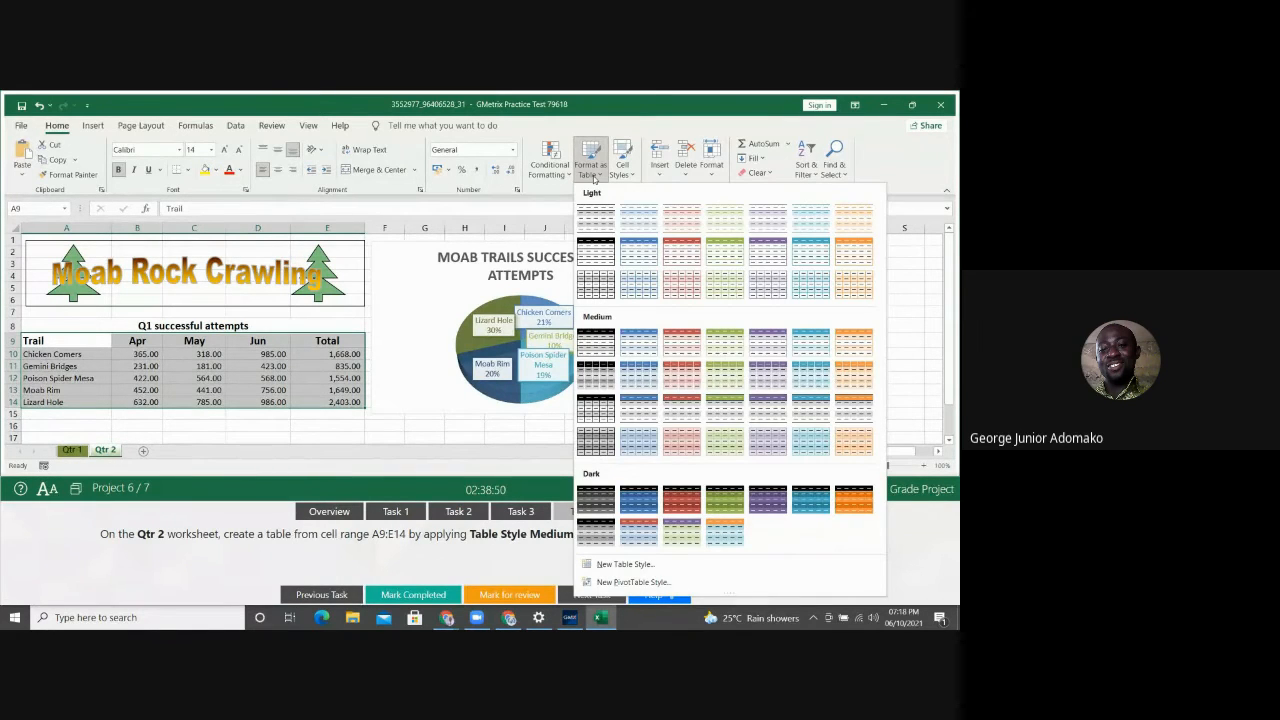
left_click(735, 411)
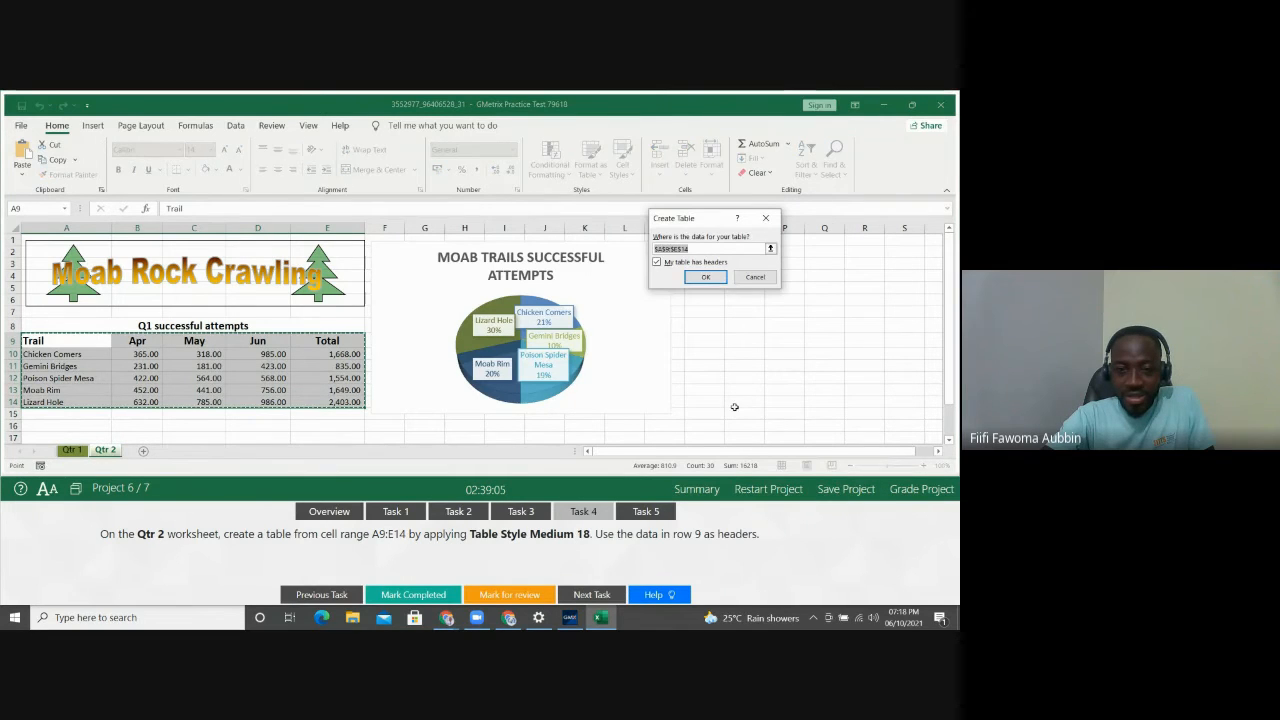
left_click(705, 277)
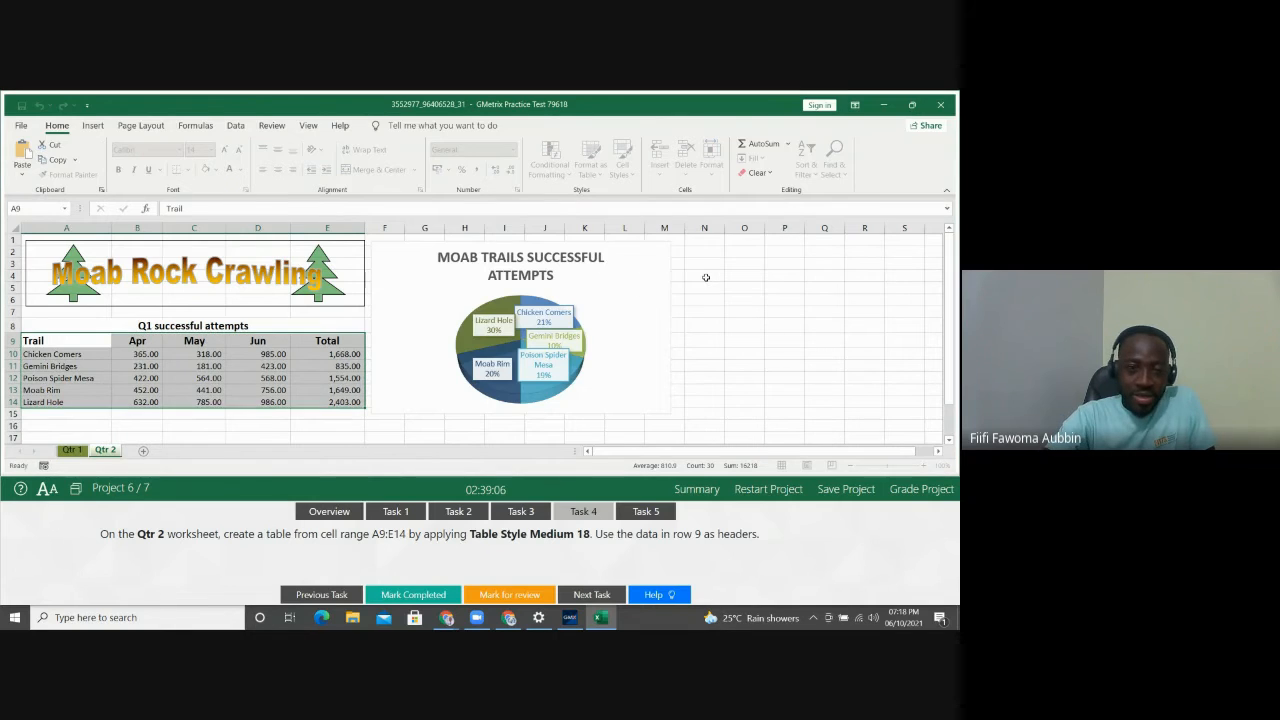
left_click(93, 126)
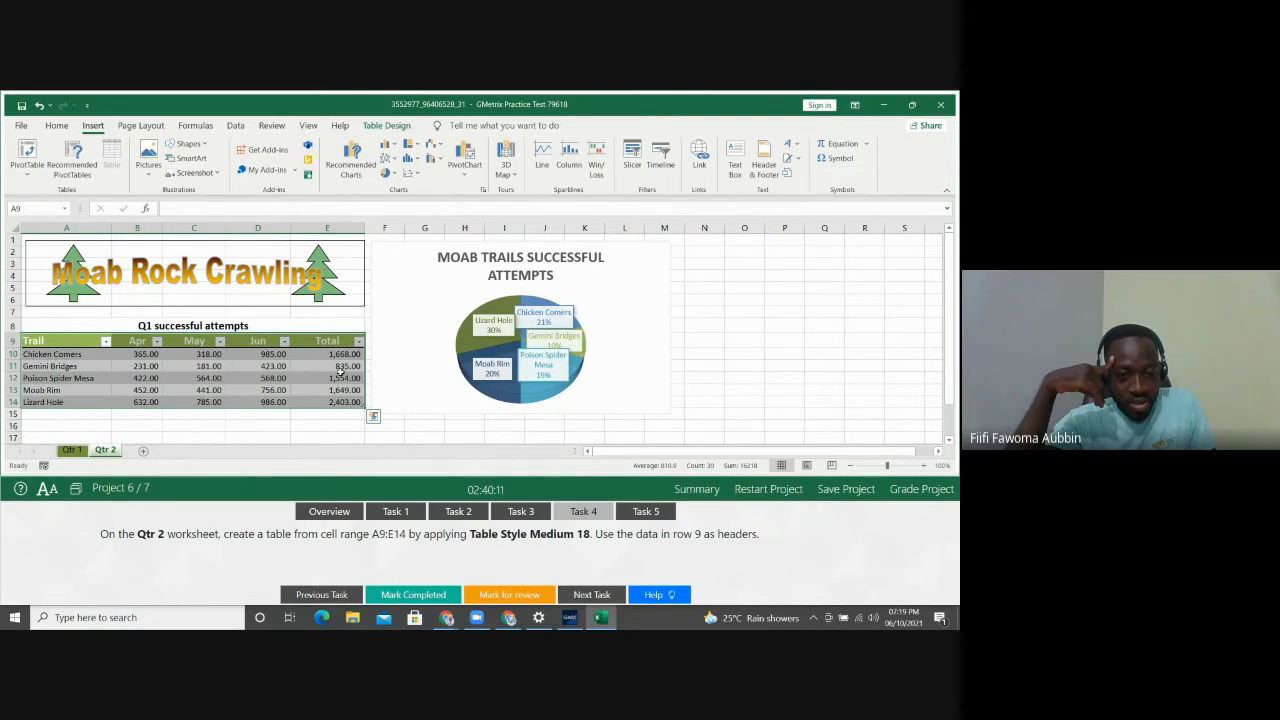
left_click(388, 126)
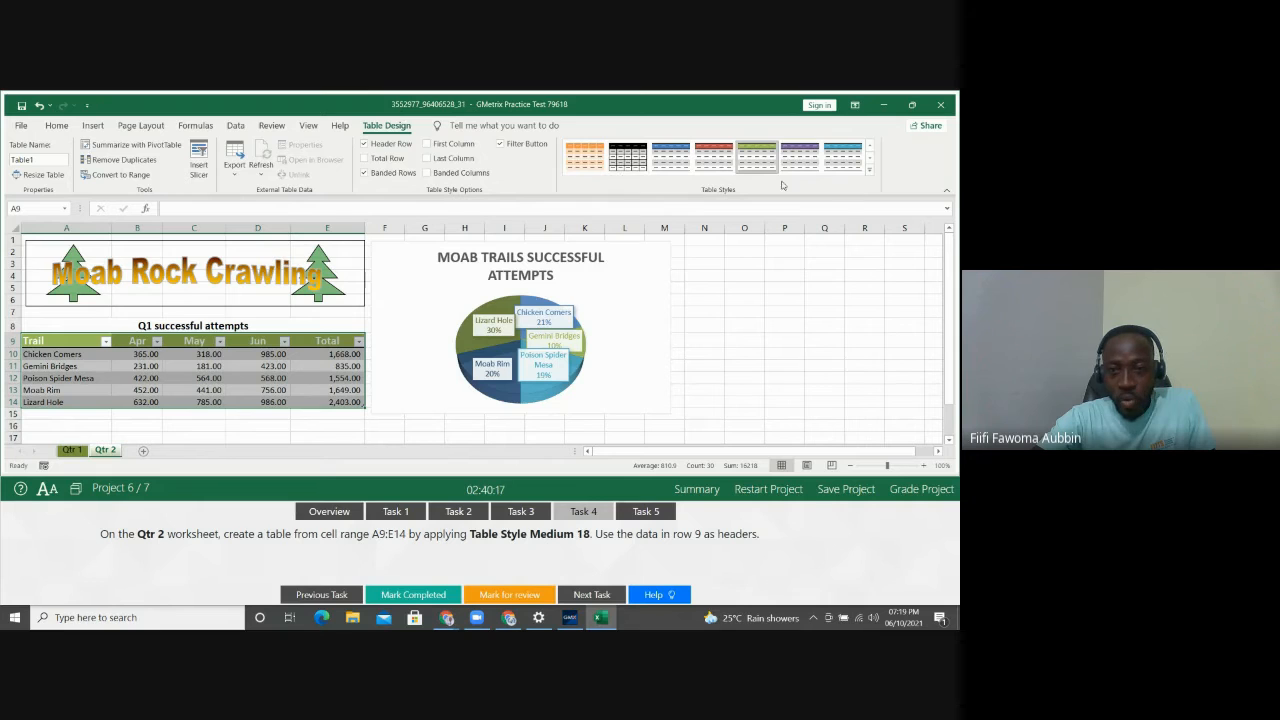
left_click(869, 171)
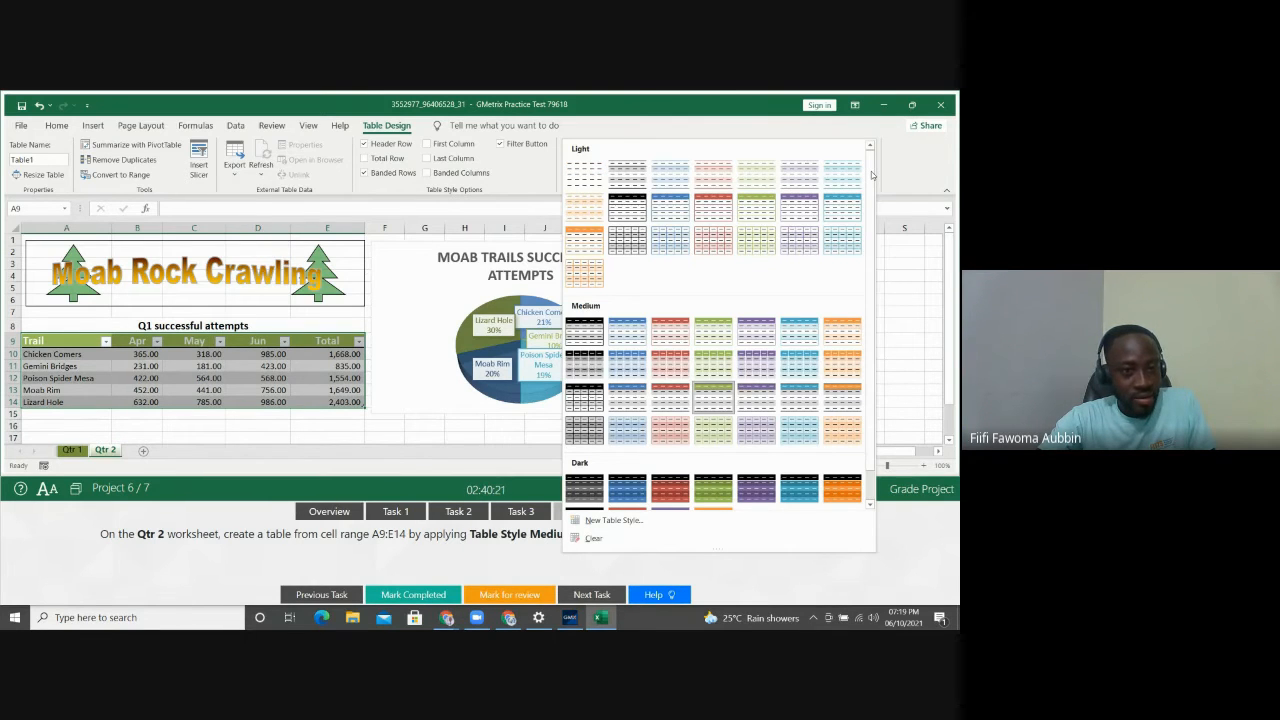
left_click(891, 171)
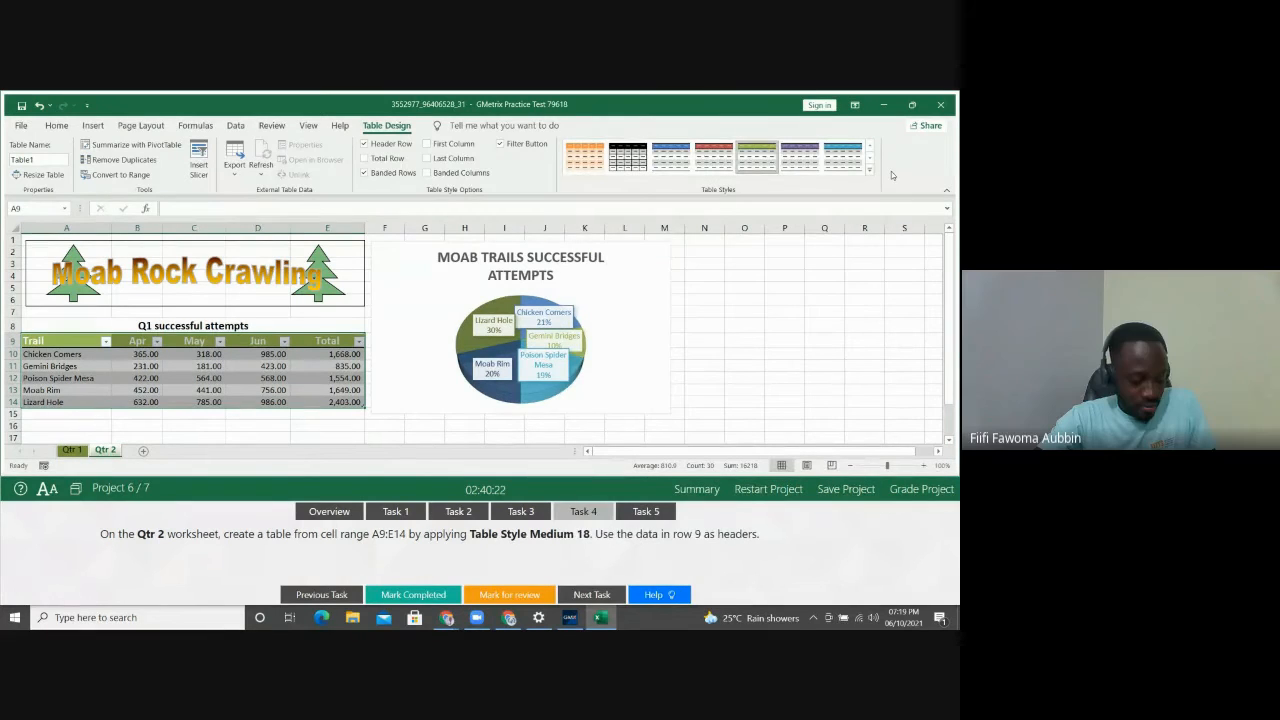
Open Task 5 and apply chart Style 3 to the pie chart on the Qtr 2 worksheet
left_click(641, 513)
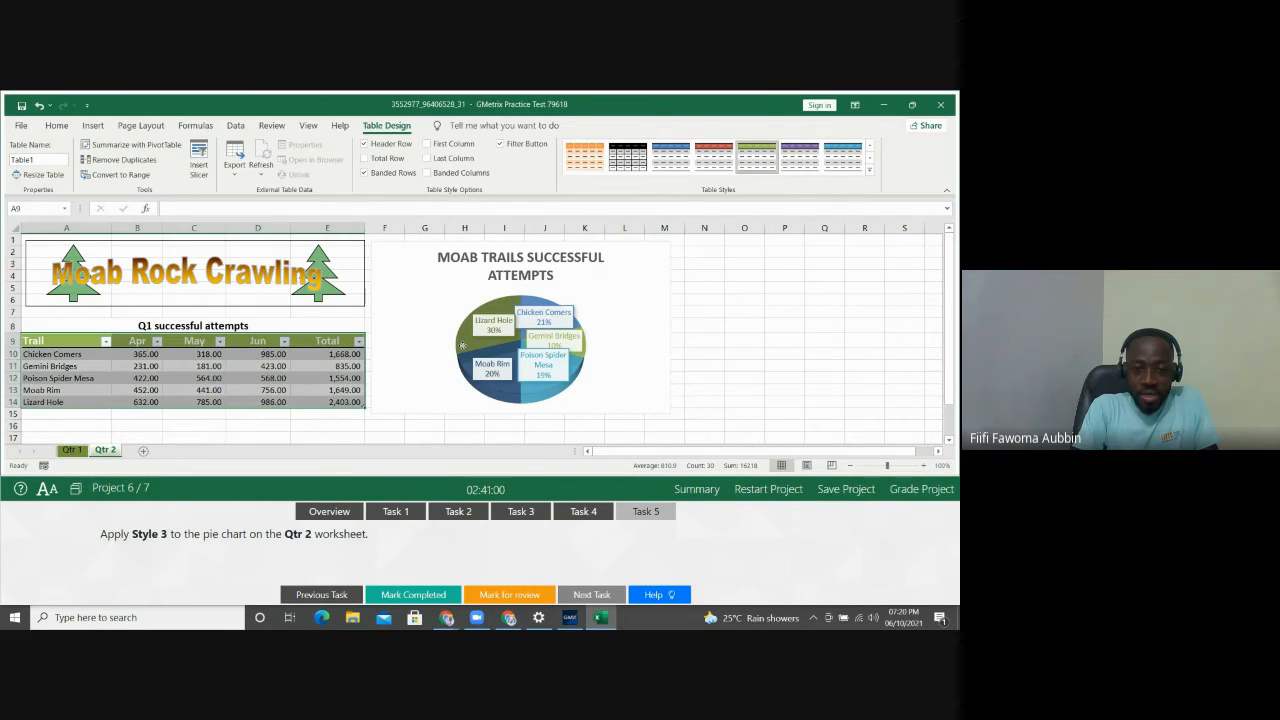
left_click(641, 348)
left_click(641, 348)
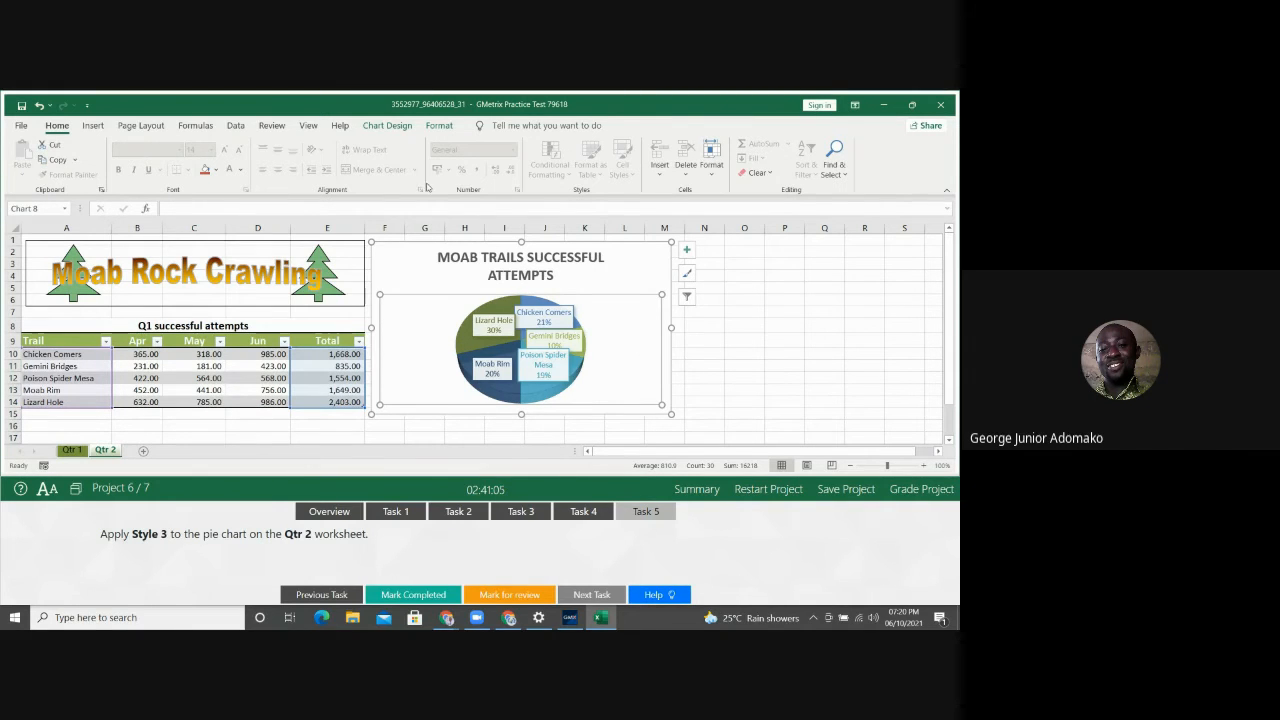
left_click(388, 126)
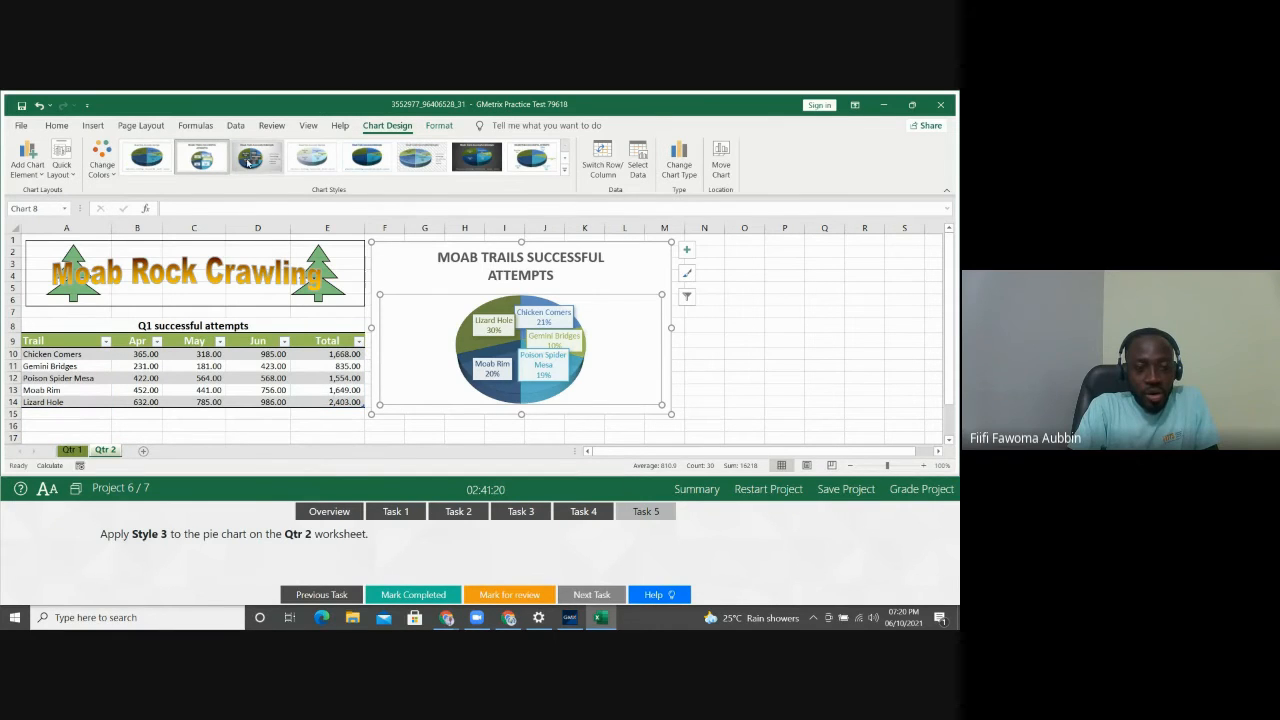
left_click(248, 163)
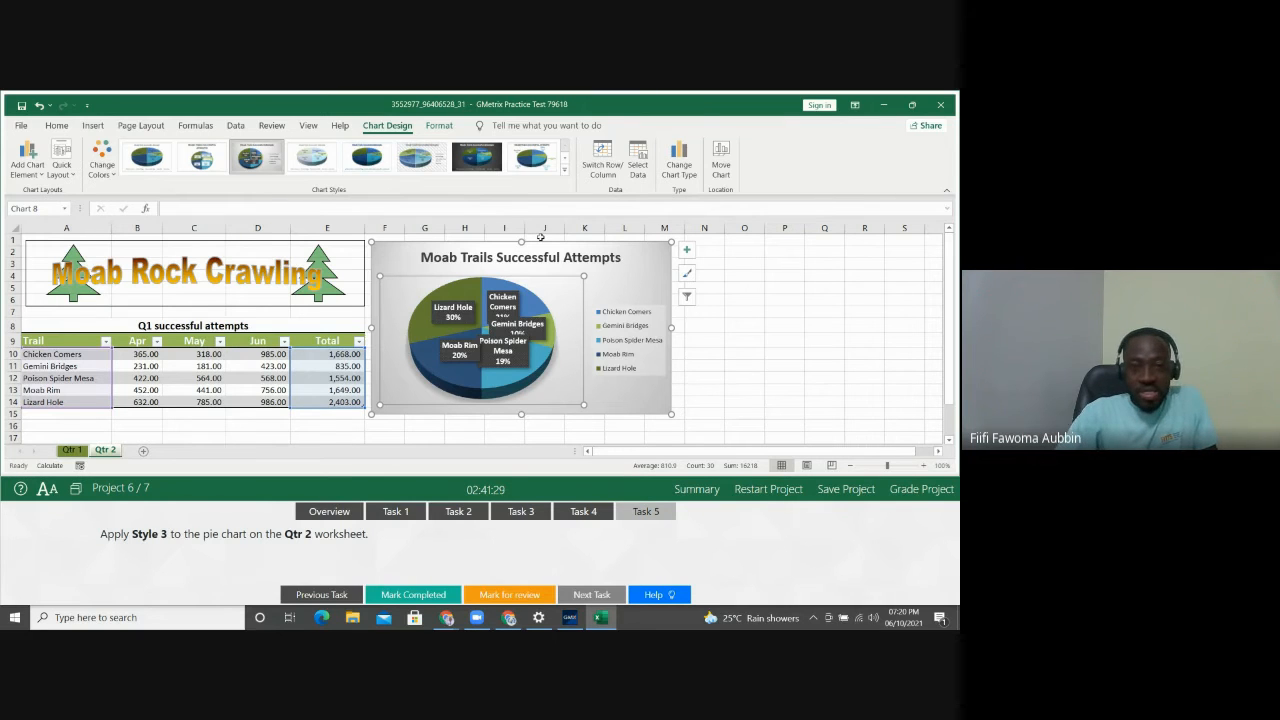
left_click(439, 126)
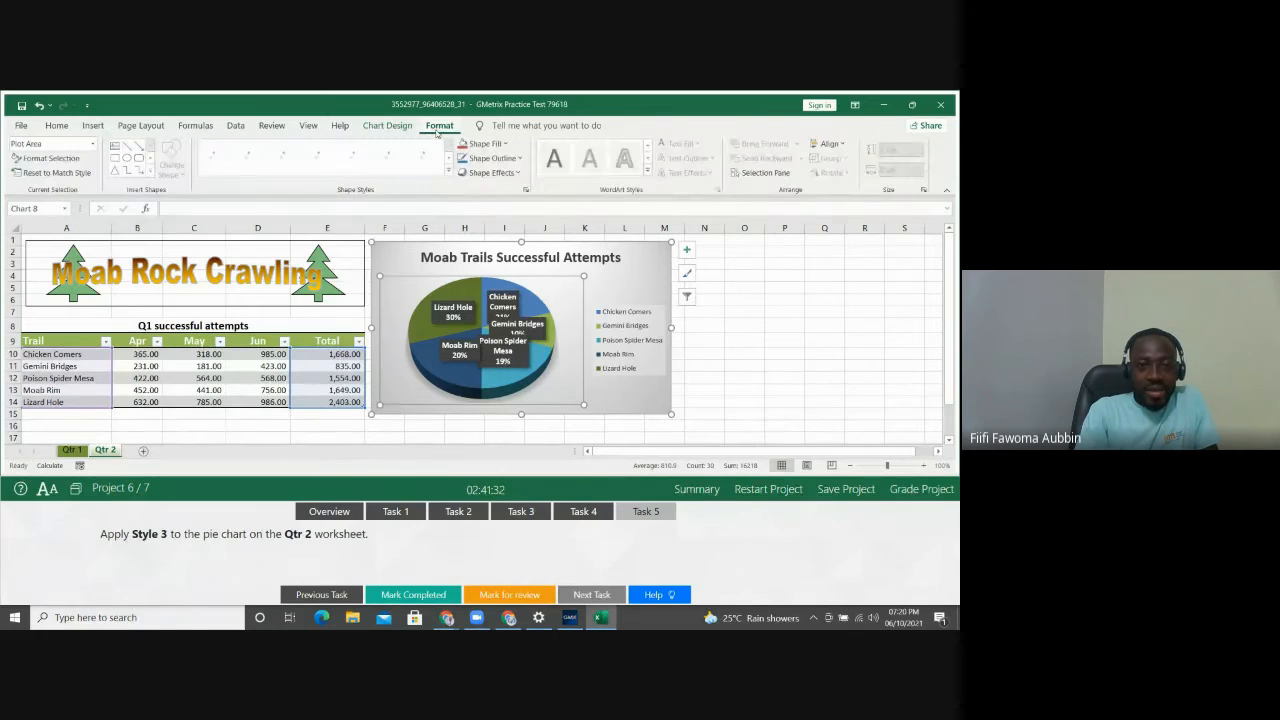
left_click(742, 390)
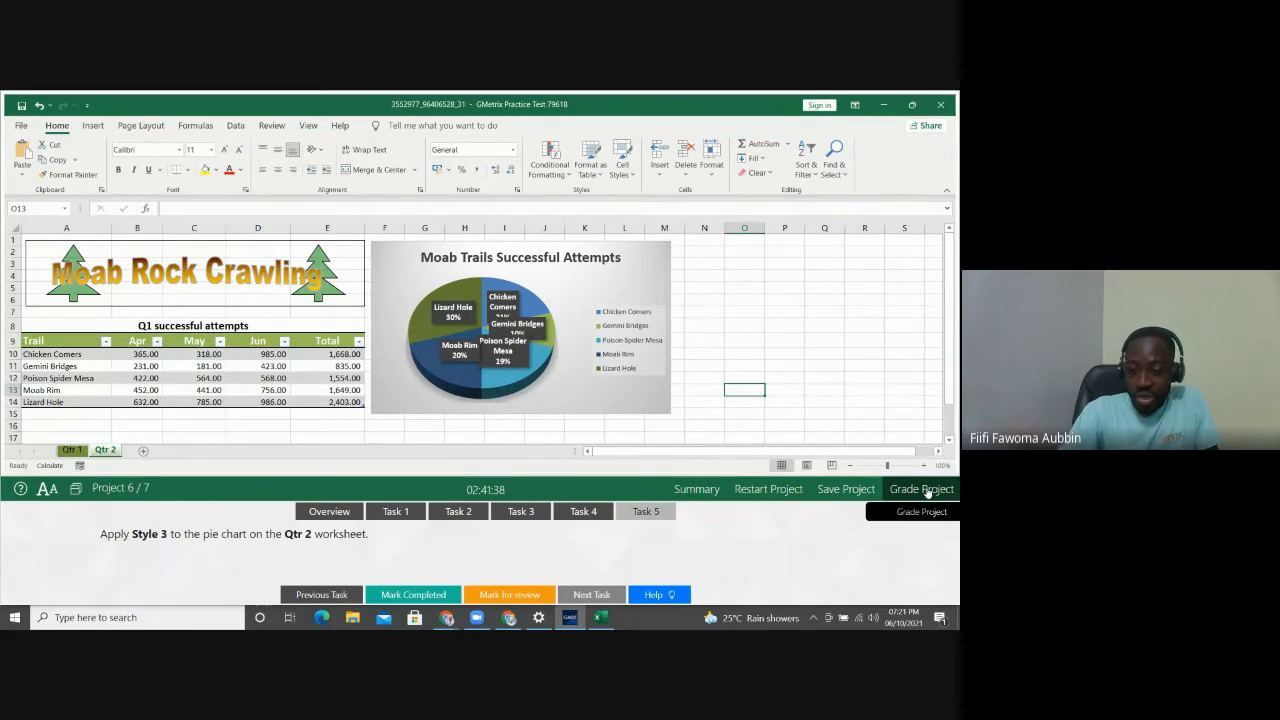
Grade project 6 and continue to the Overview of project 7, dismissing the Office licence notice
left_click(928, 491)
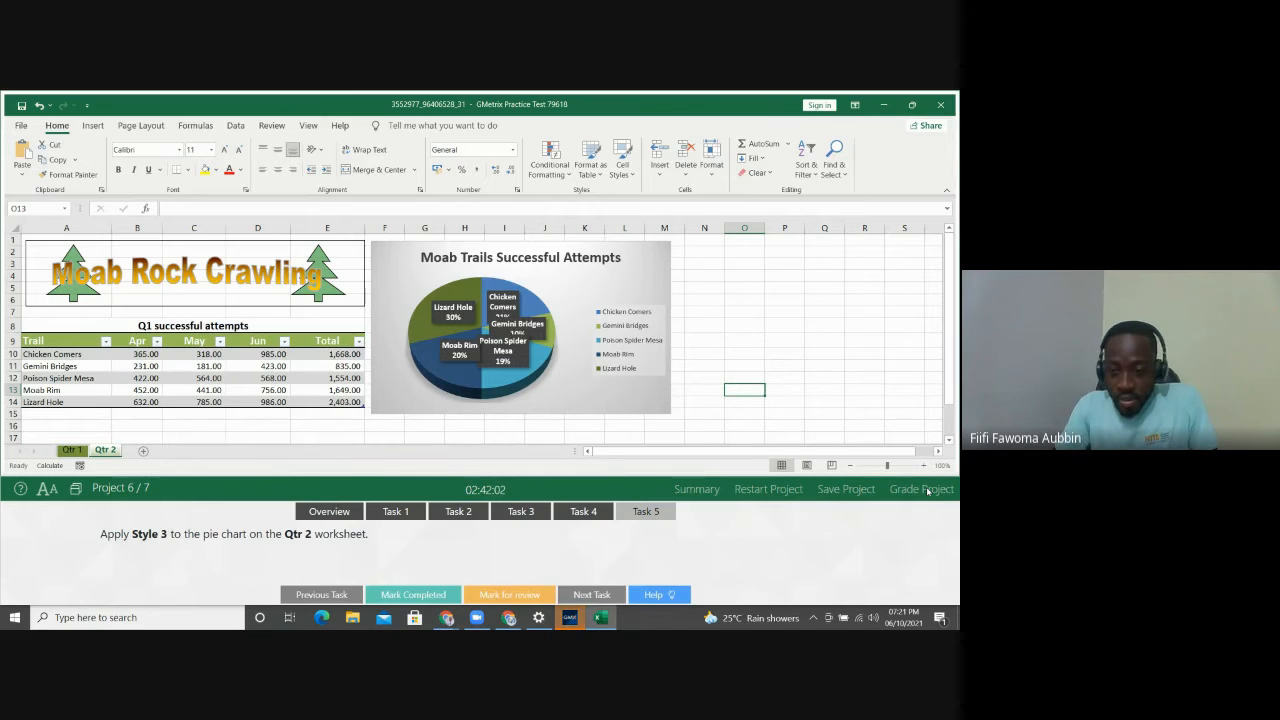
left_click(924, 497)
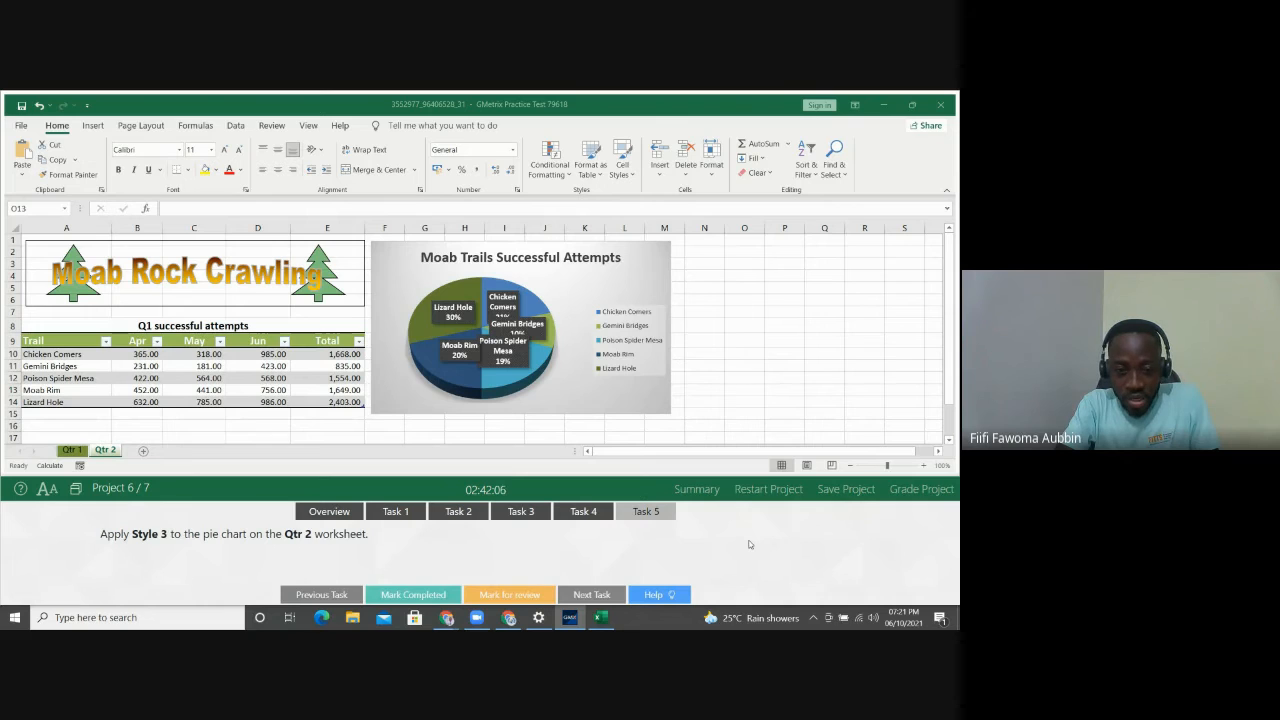
left_click(598, 617)
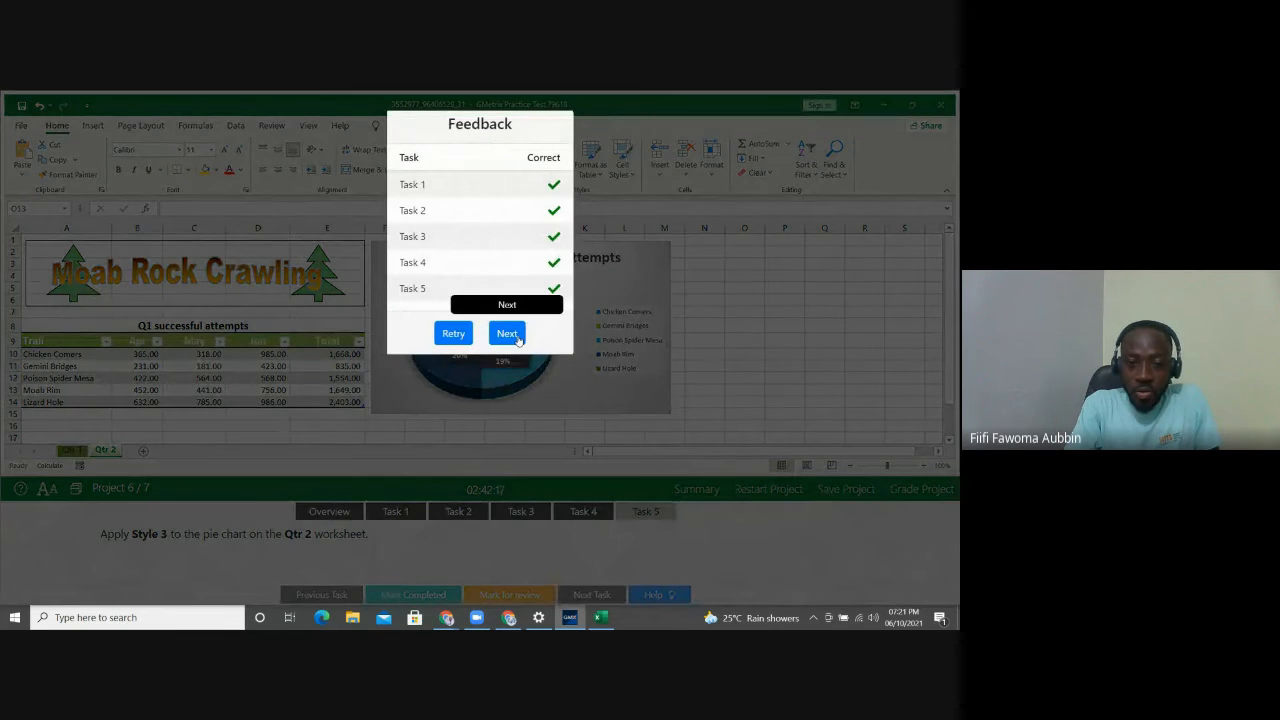
left_click(513, 337)
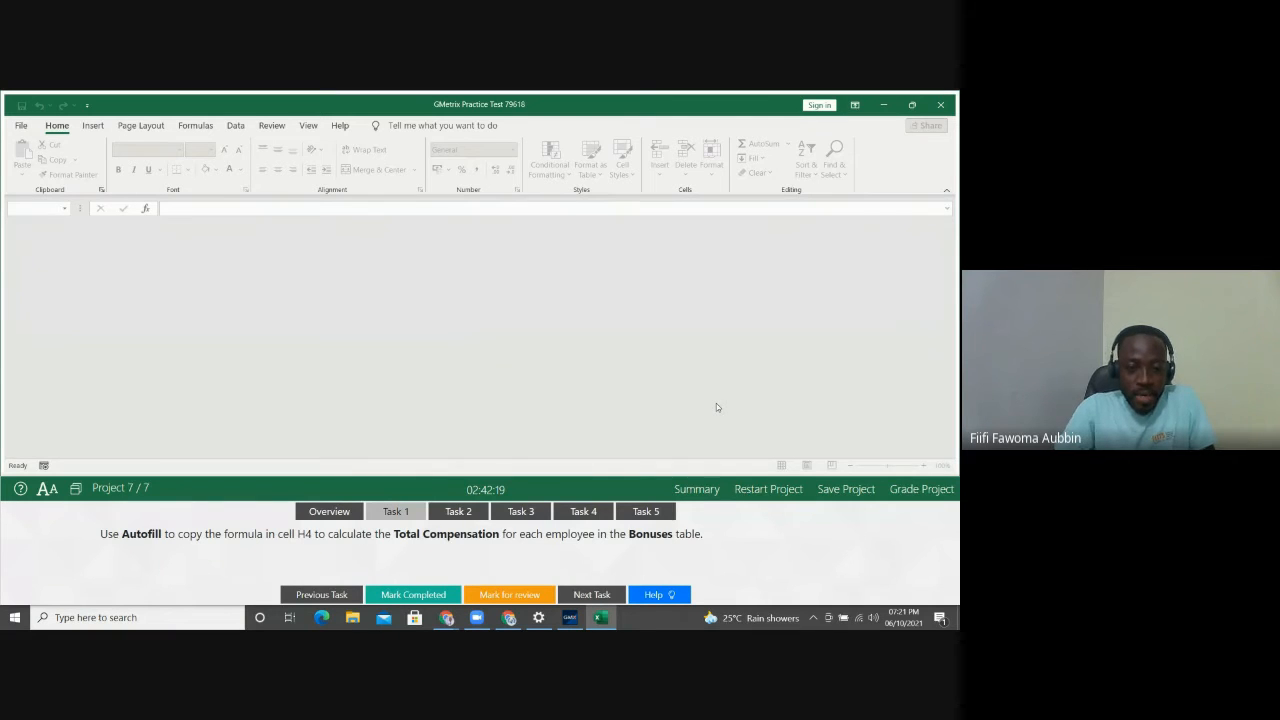
left_click(329, 511)
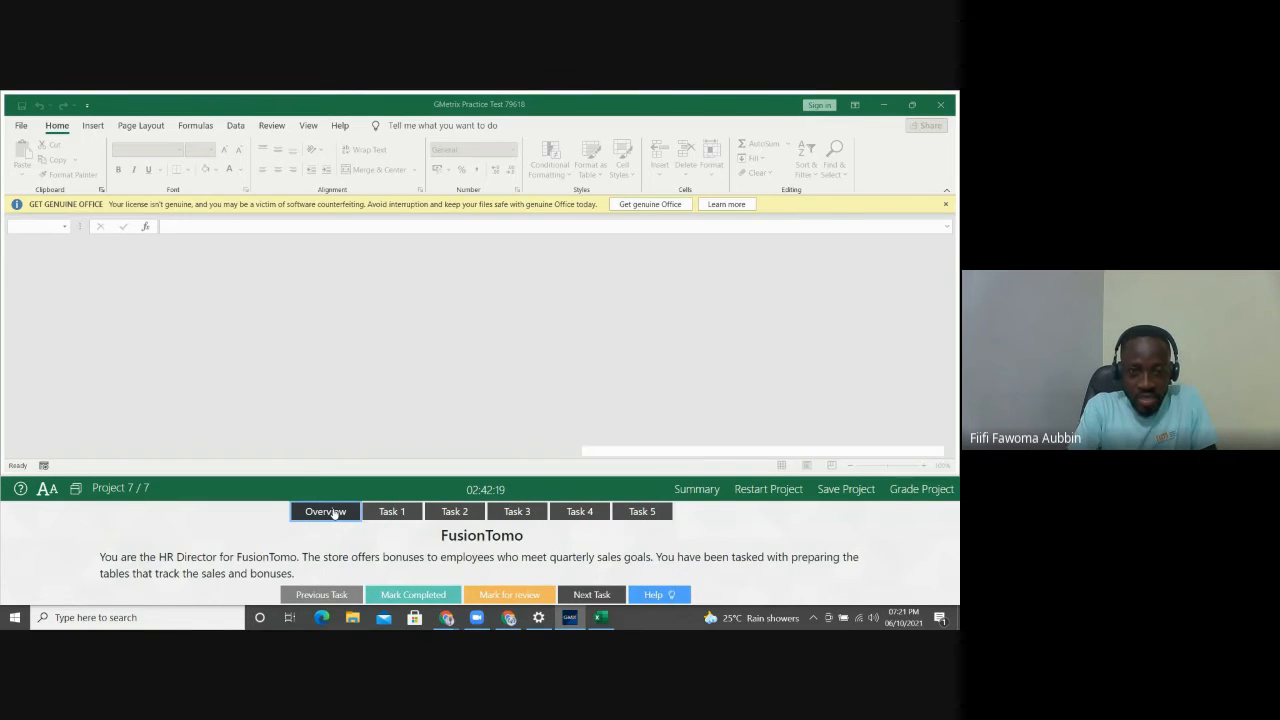
left_click(946, 206)
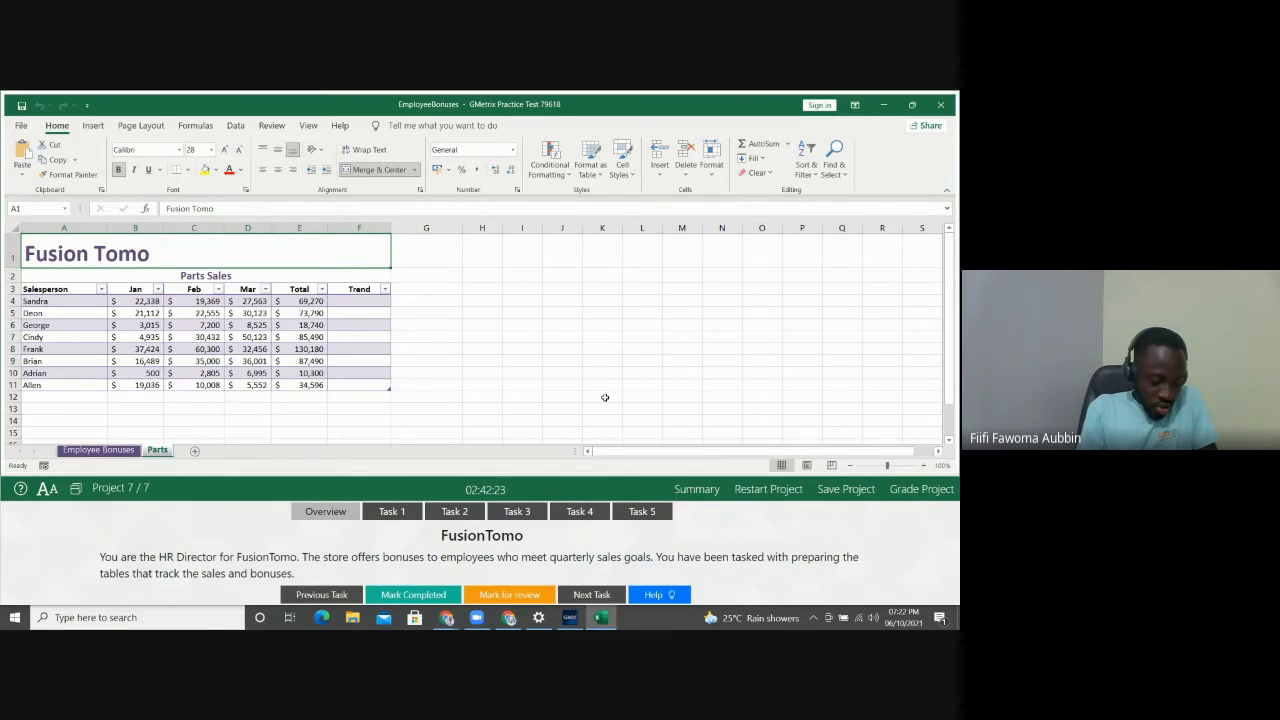
Open Task 1, go to the Bonuses table and autofill the Total Compensation formula from H4 down to H11
left_click(394, 512)
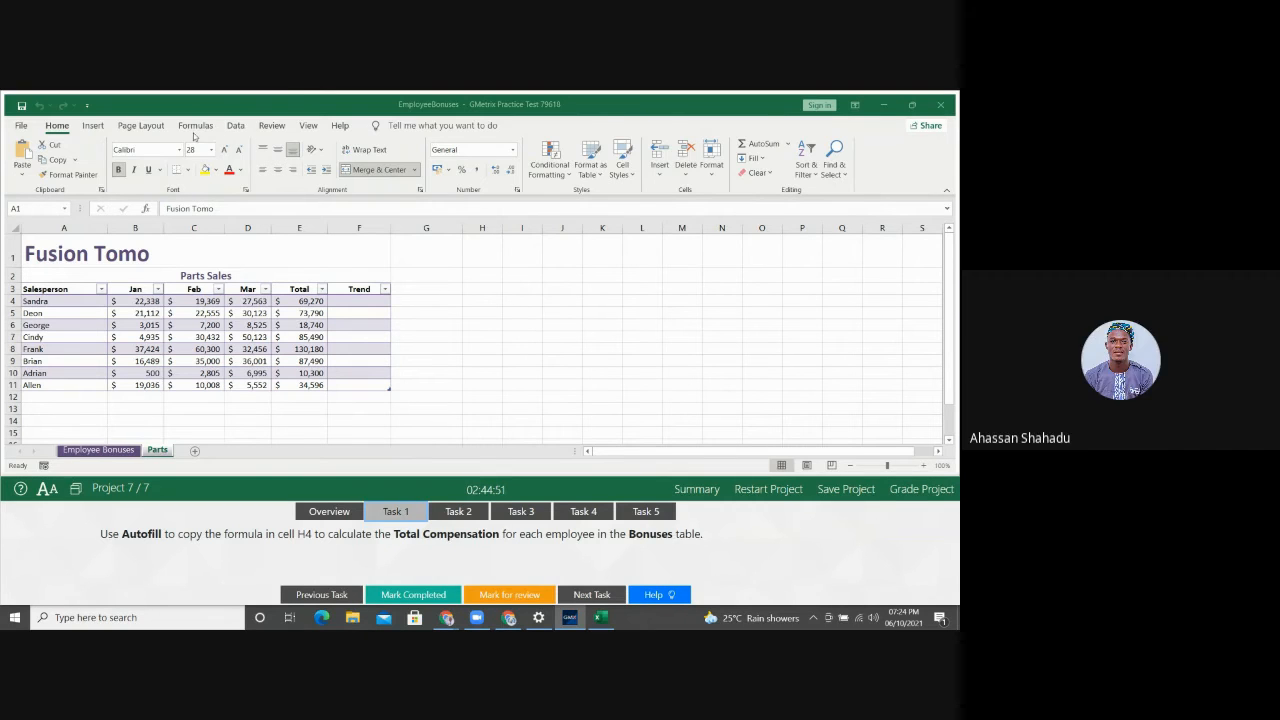
left_click(66, 209)
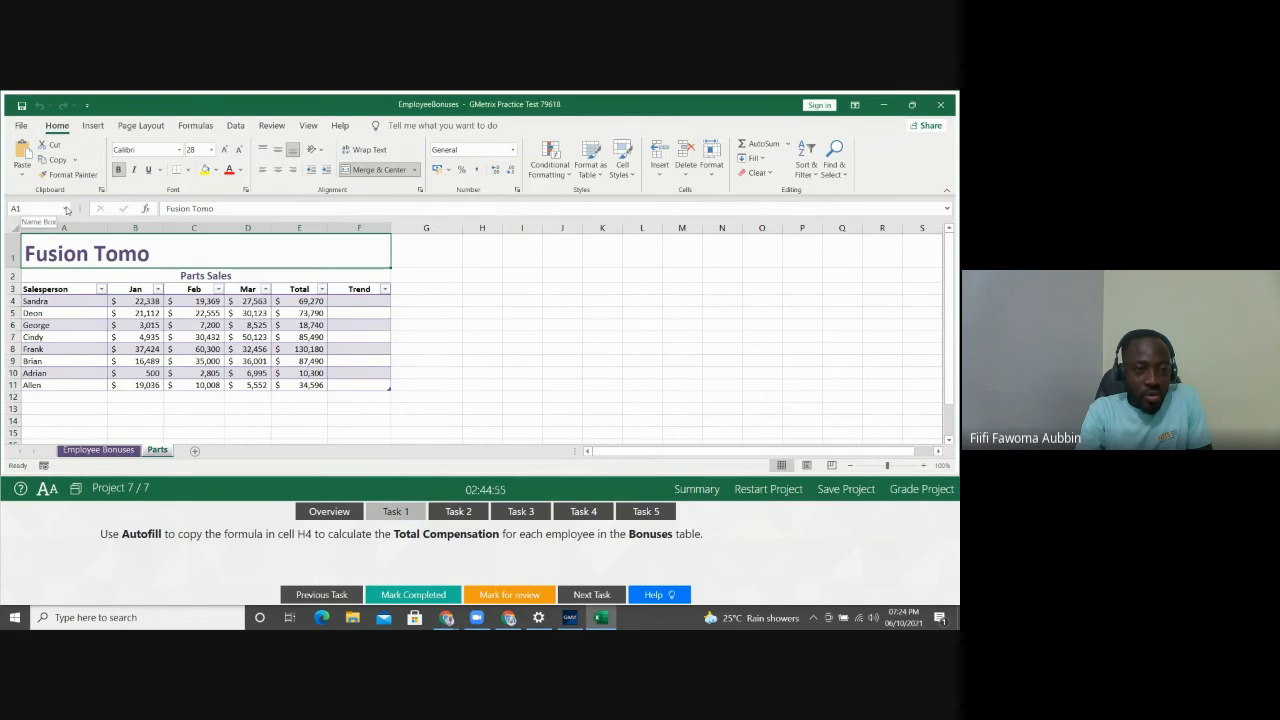
left_click(66, 209)
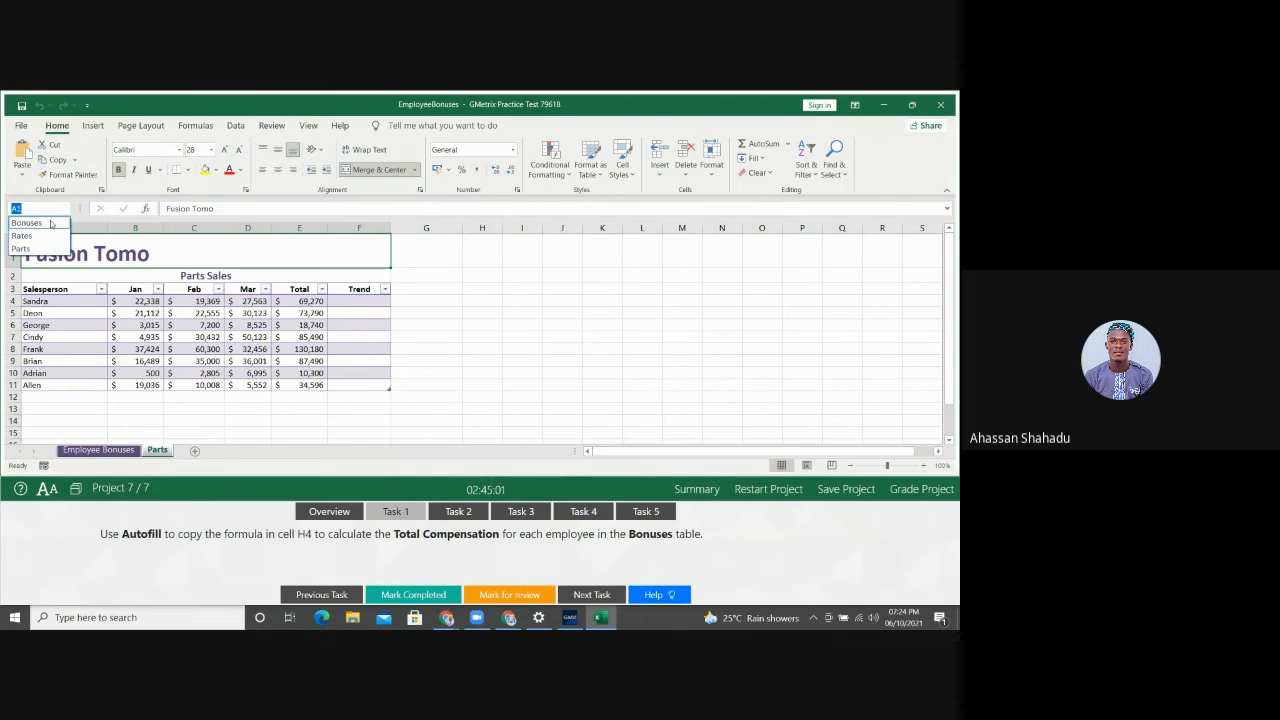
left_click(50, 223)
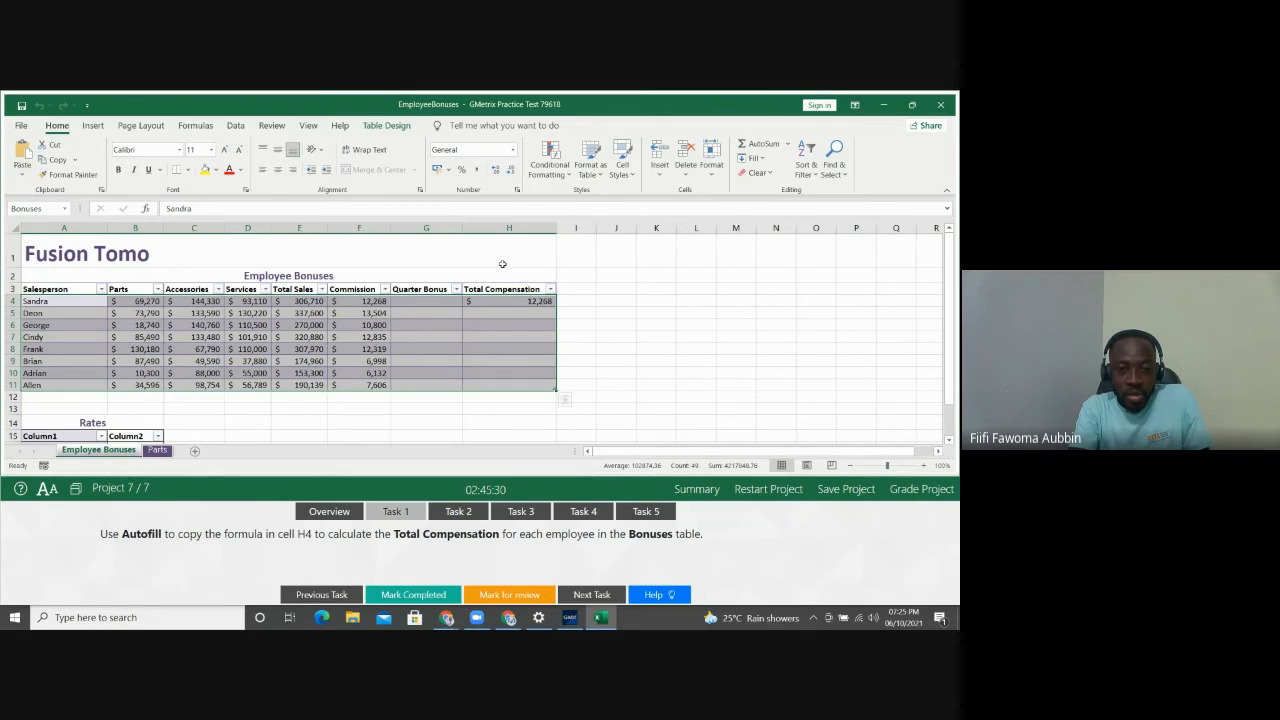
left_click(515, 300)
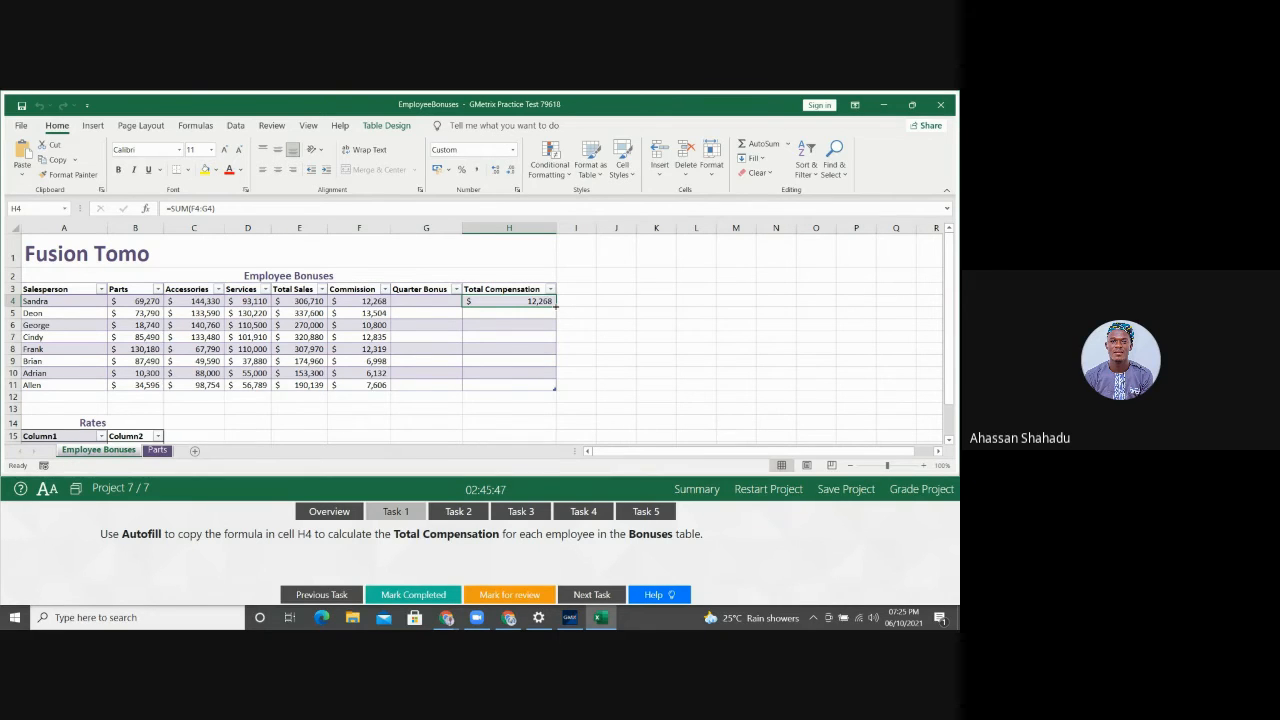
left_click_drag(556, 306, 557, 390)
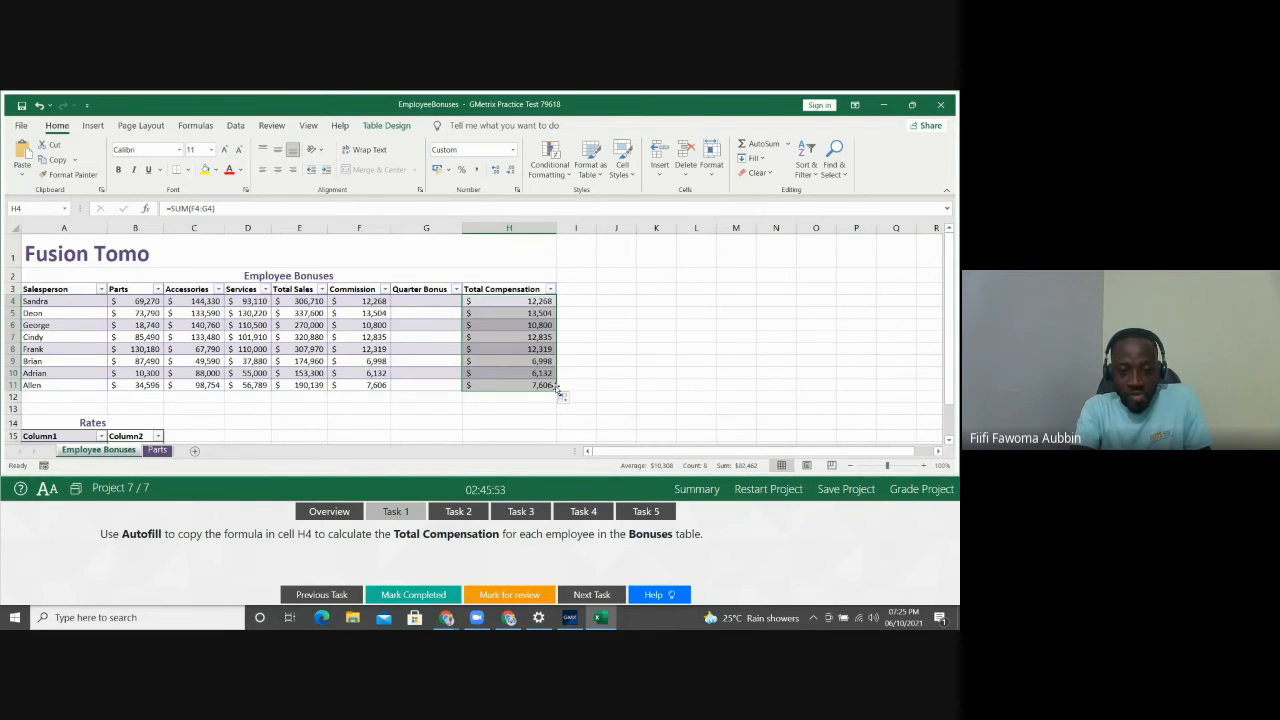
Open Task 2 and mark it for review, then open Task 3 and hide its help instructions
left_click(467, 513)
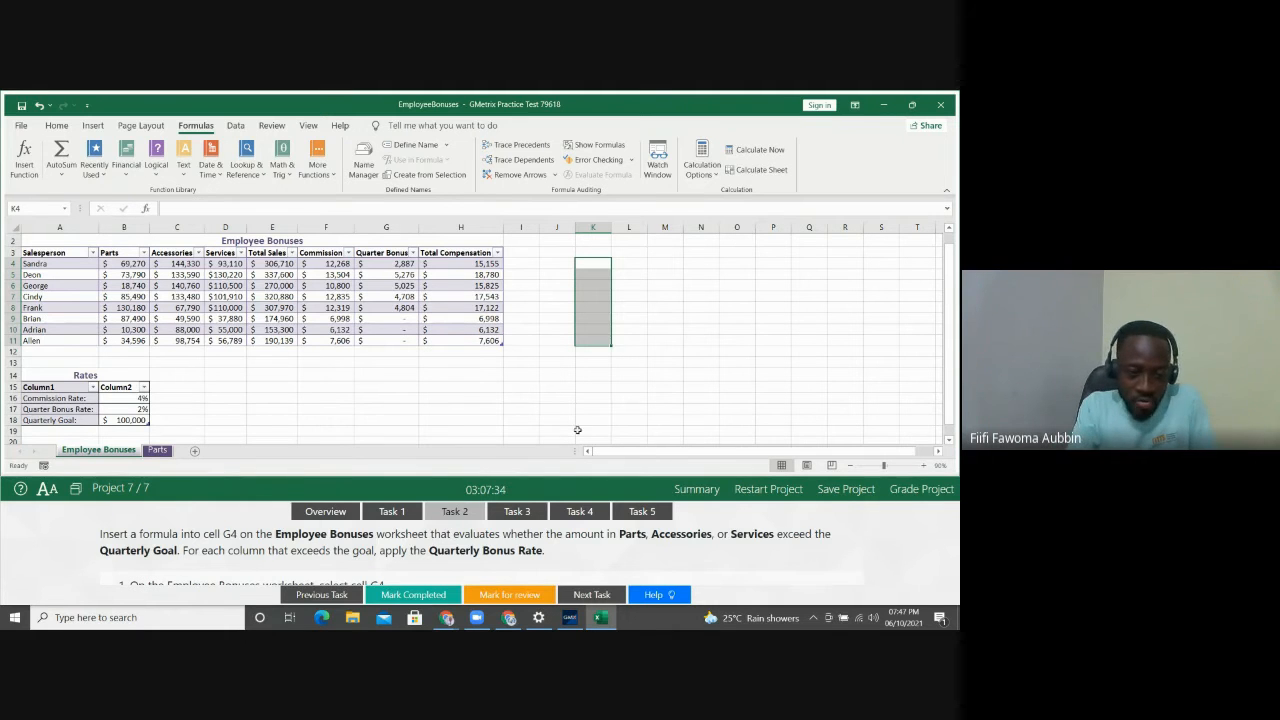
left_click(505, 594)
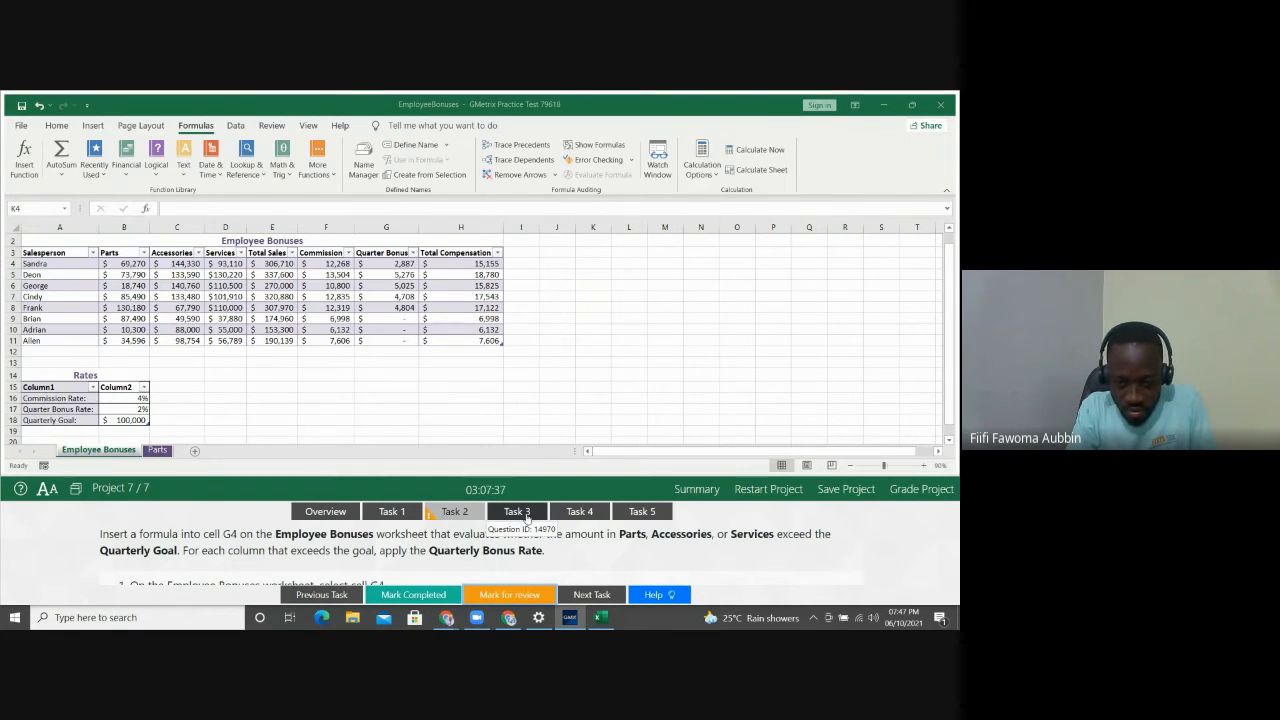
left_click(526, 514)
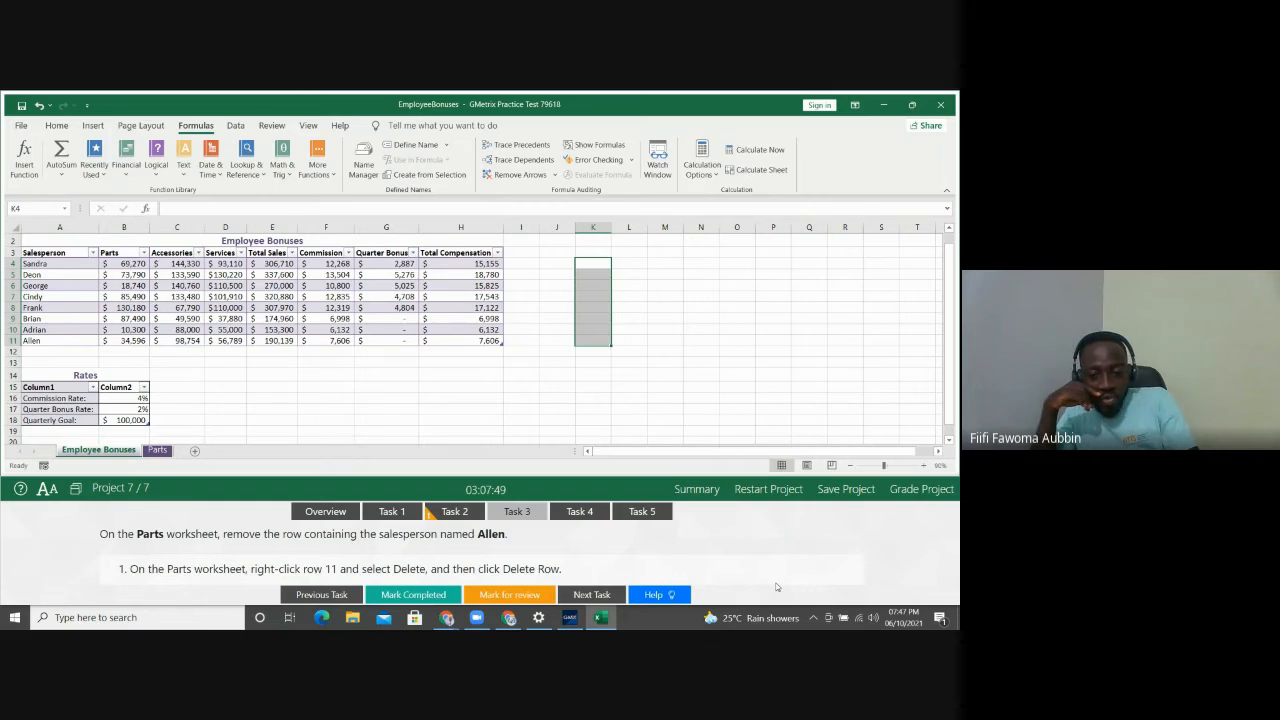
left_click(655, 595)
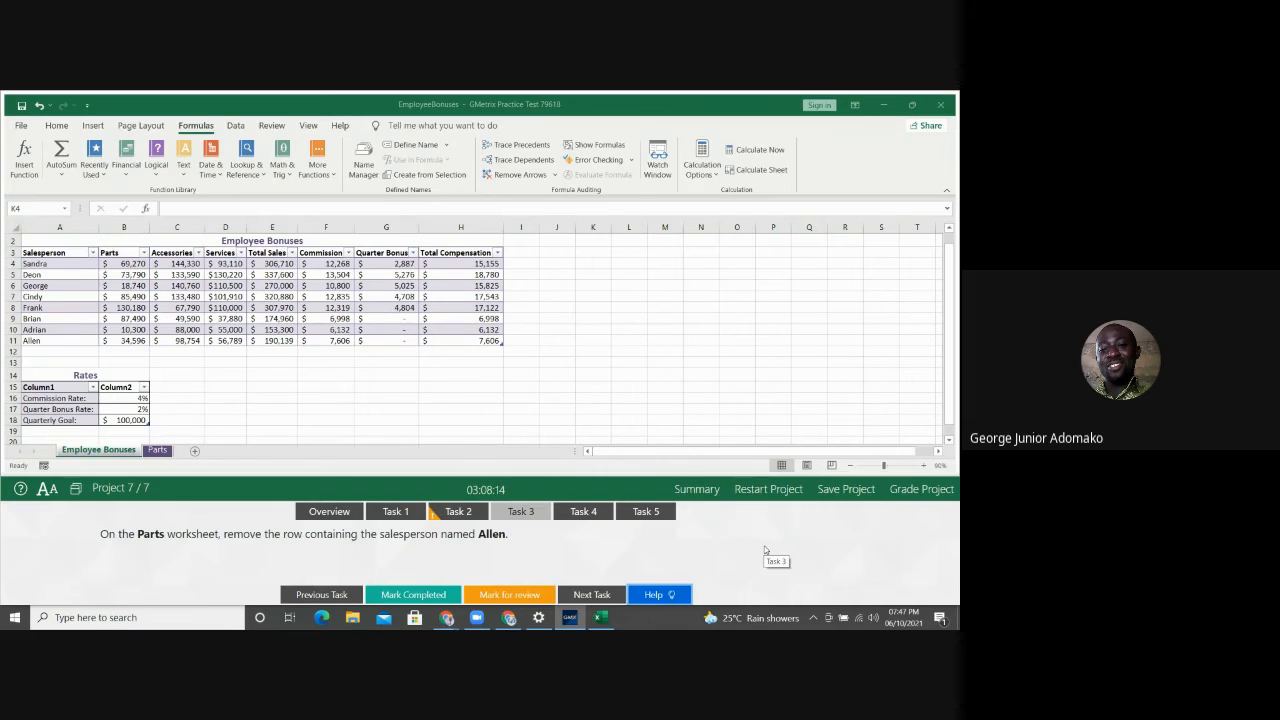
Delete row 11, the last salesperson's row, from the Parts worksheet
left_click(158, 450)
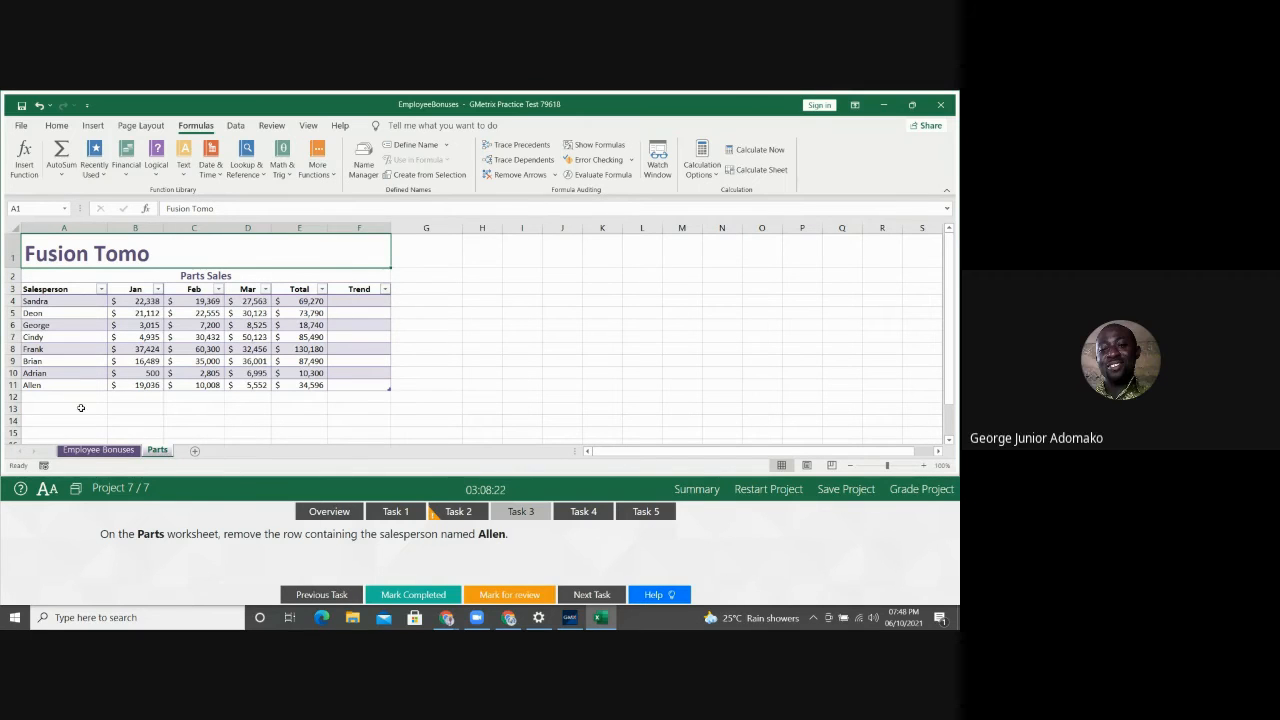
left_click(12, 385)
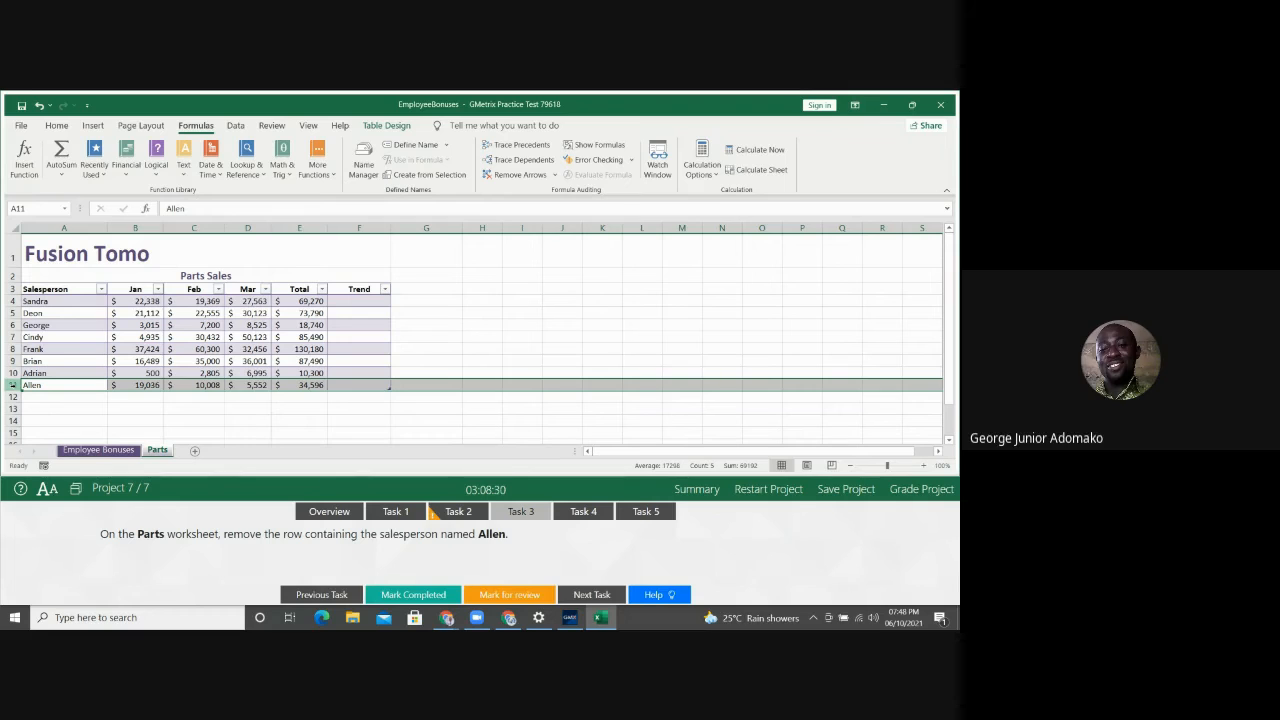
right_click(13, 385)
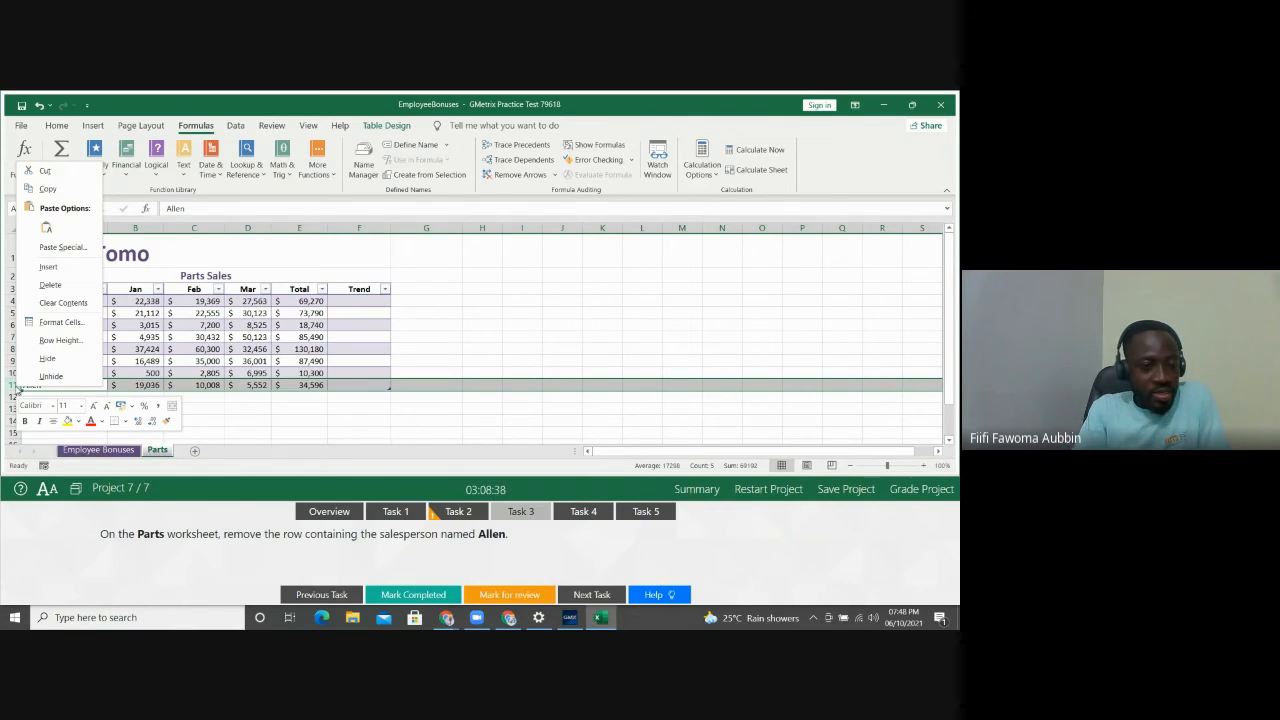
left_click(14, 386)
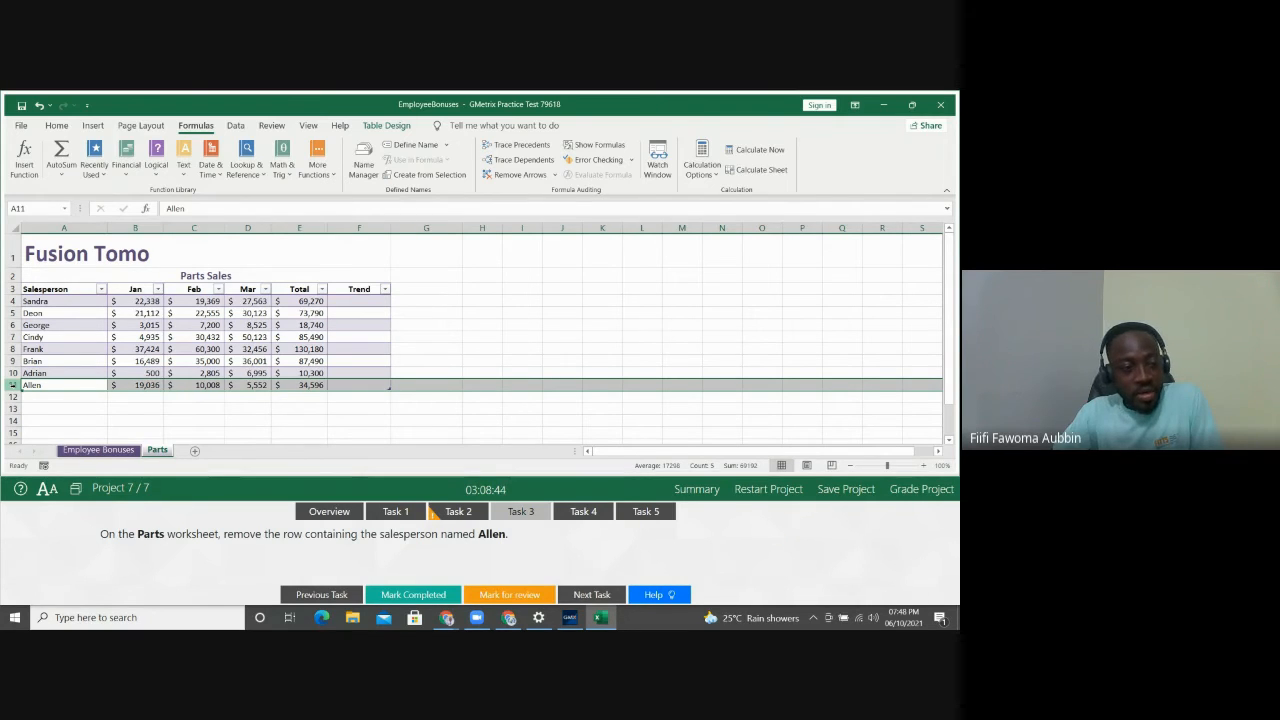
right_click(14, 386)
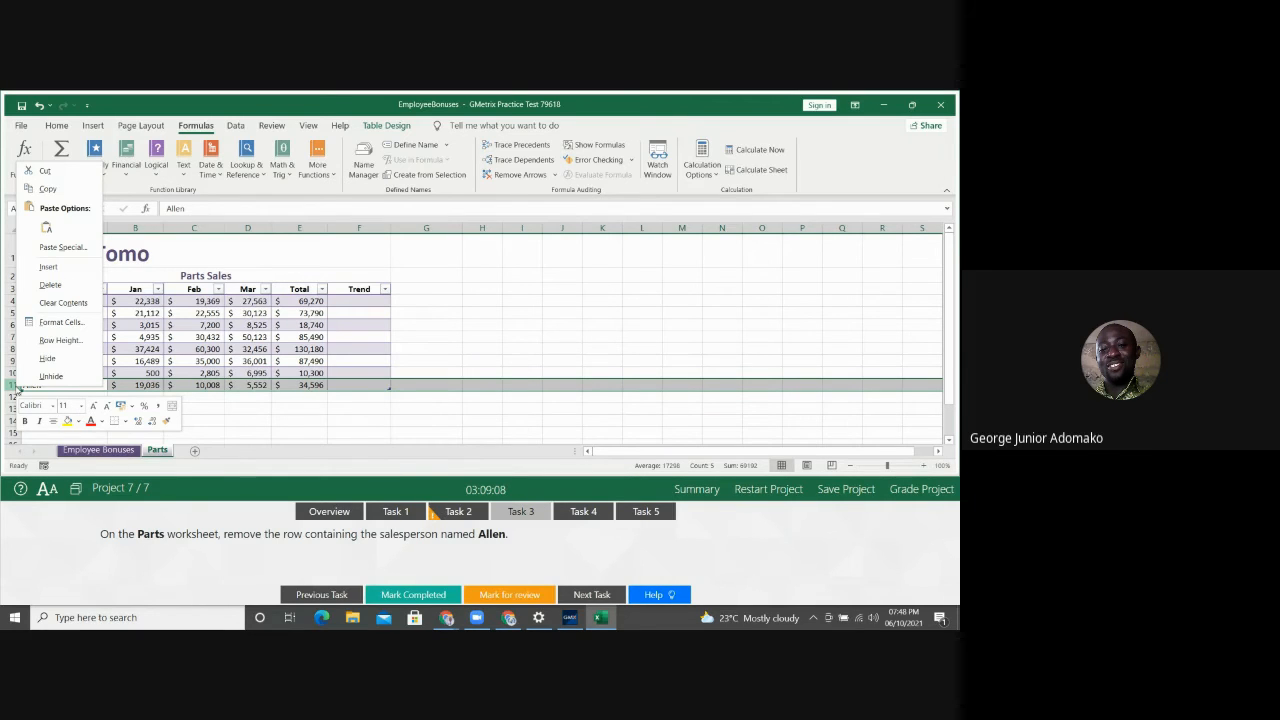
left_click(58, 292)
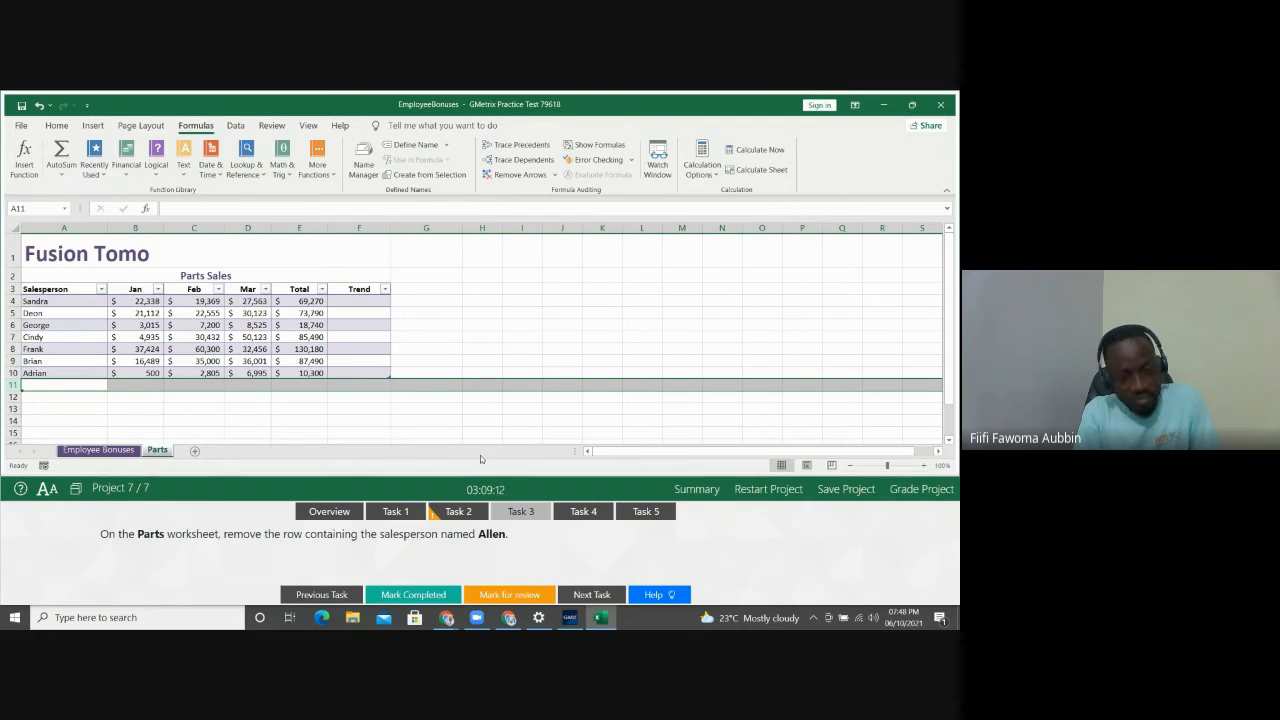
left_click(459, 408)
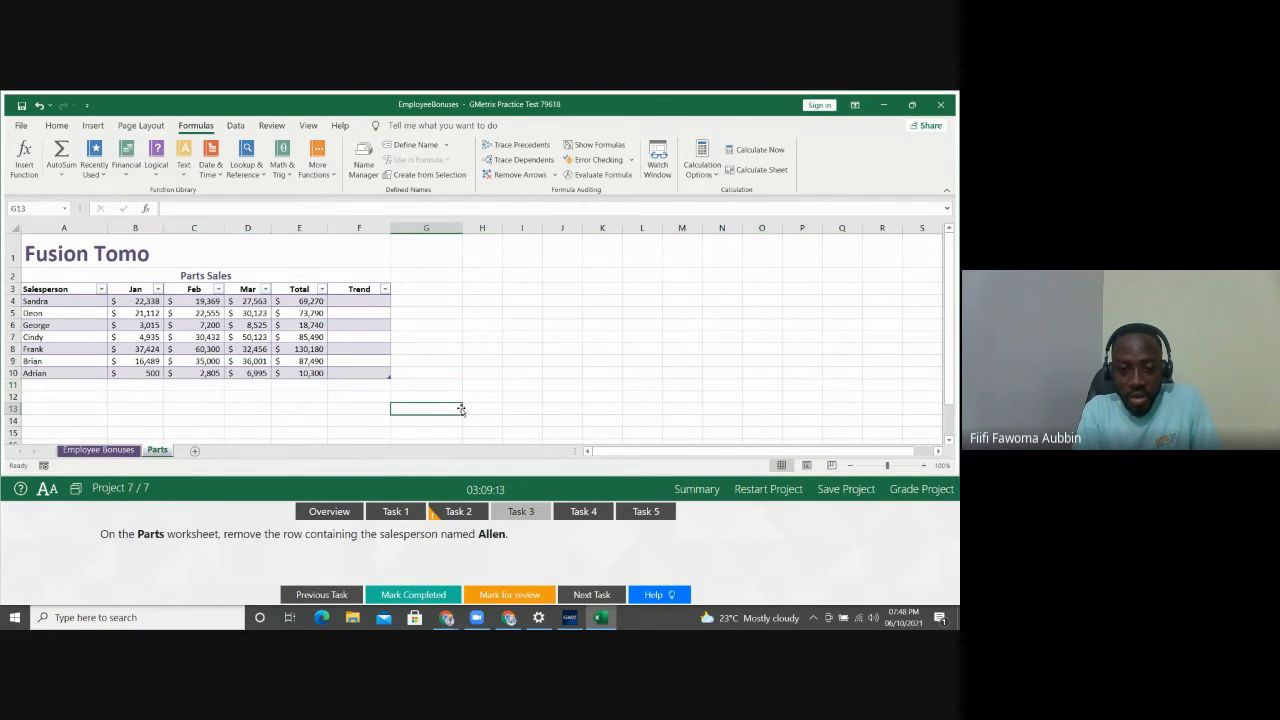
Open Task 4 and turn off the header row of the Rates table on the Employee Bonuses worksheet
left_click(583, 512)
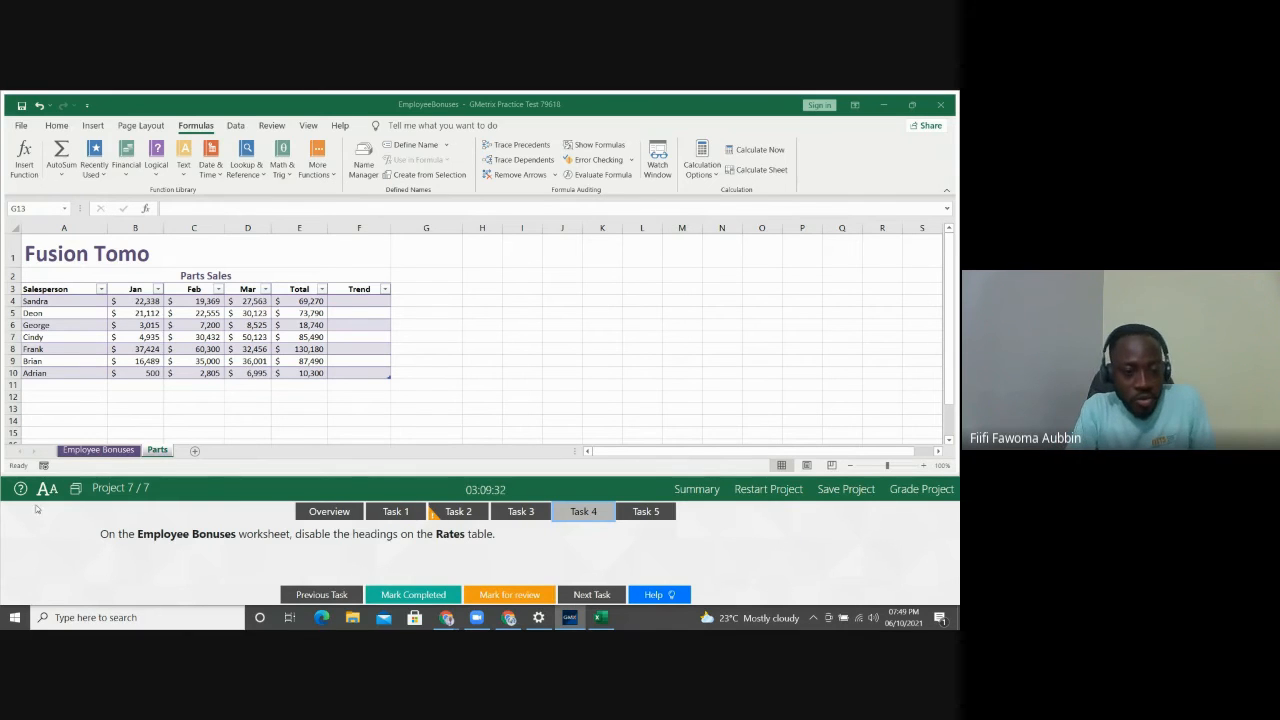
left_click(110, 451)
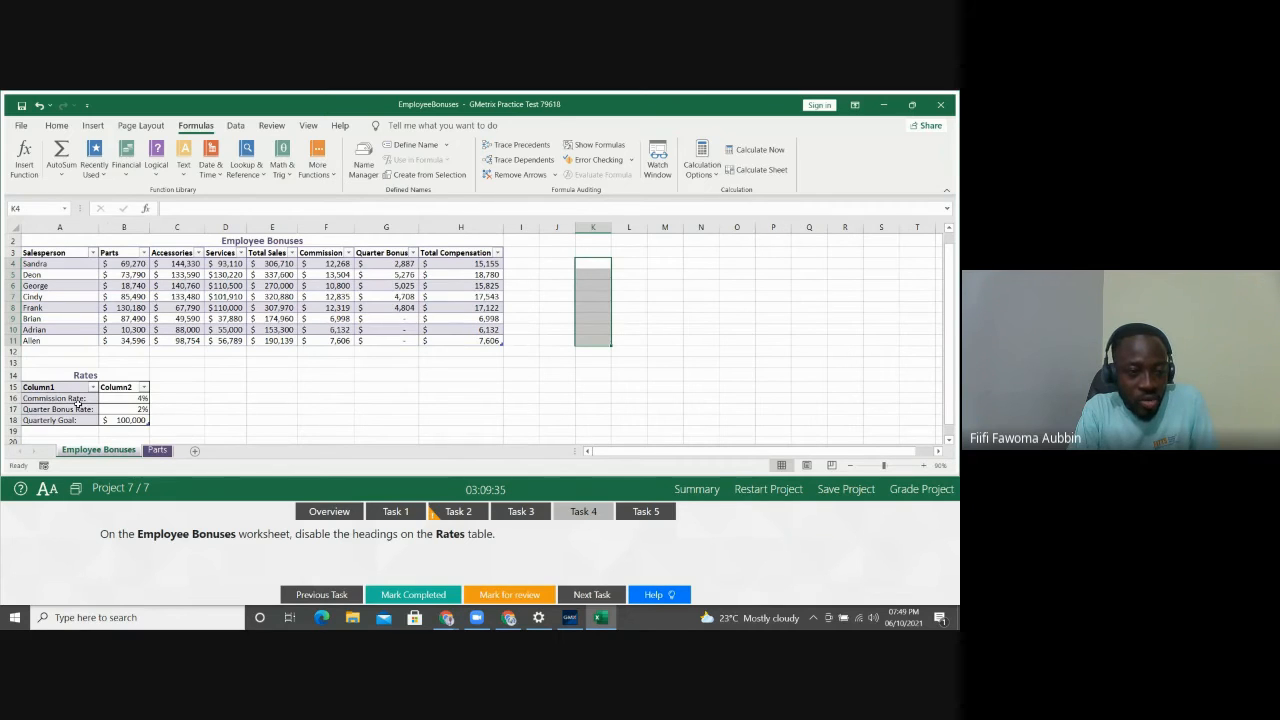
left_click(78, 404)
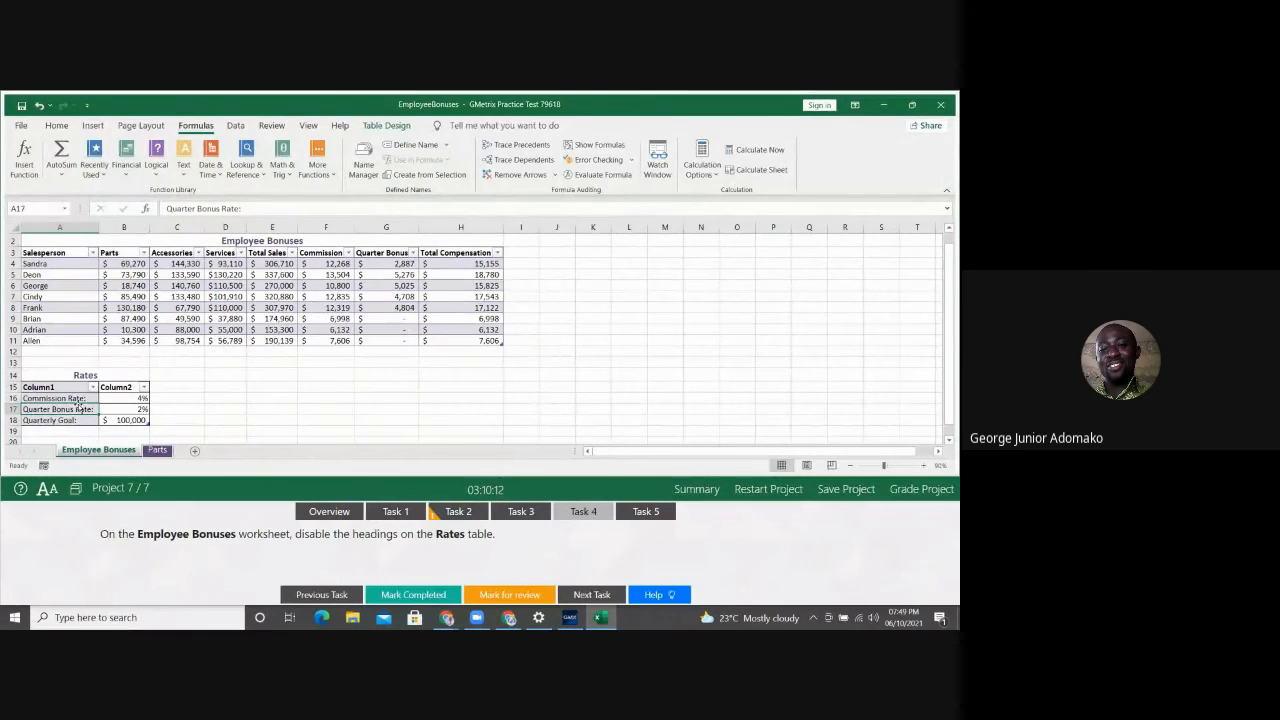
left_click(384, 129)
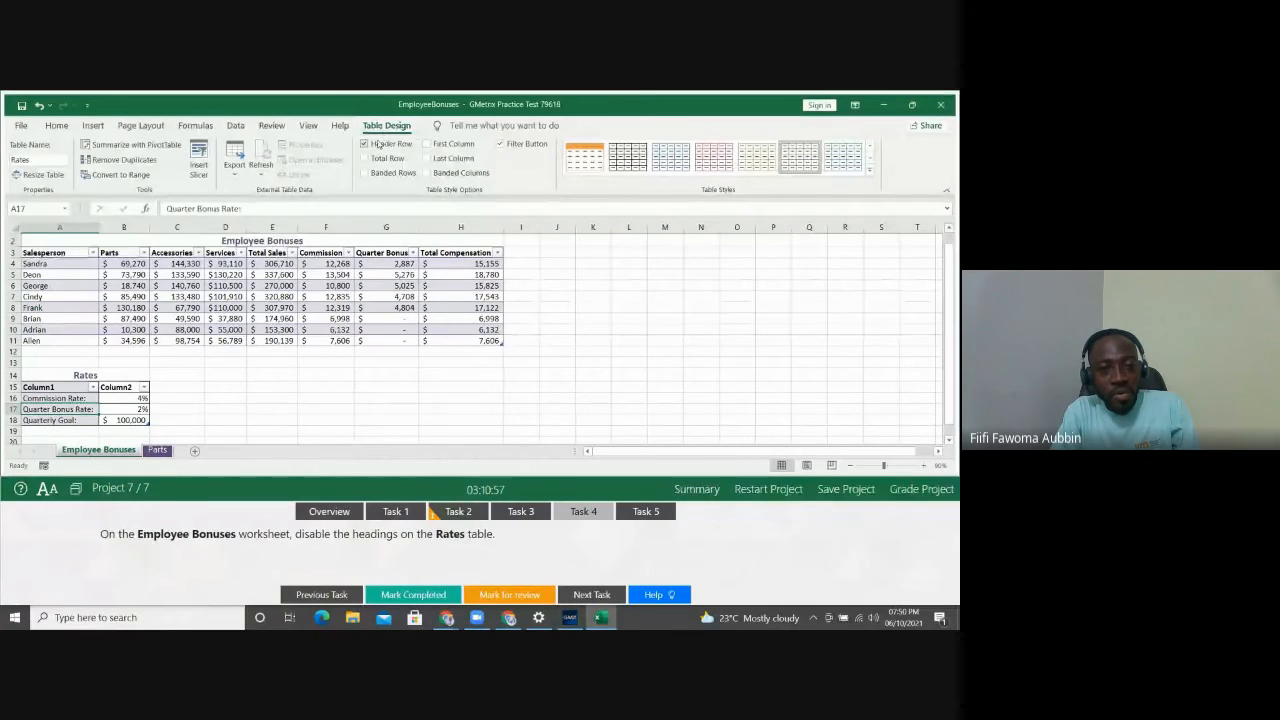
left_click(366, 144)
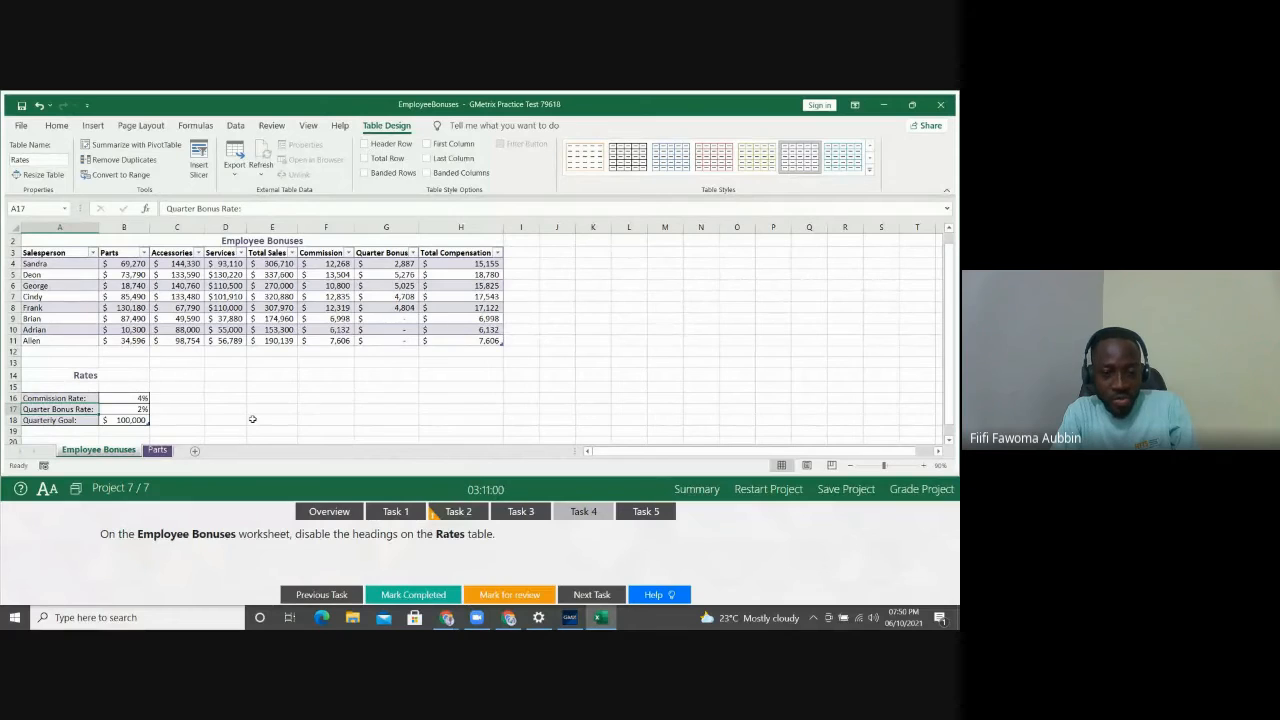
Open Task 5 and insert a line sparkline in cell F4 of the Parts worksheet, using the data range B4:D4
left_click(646, 512)
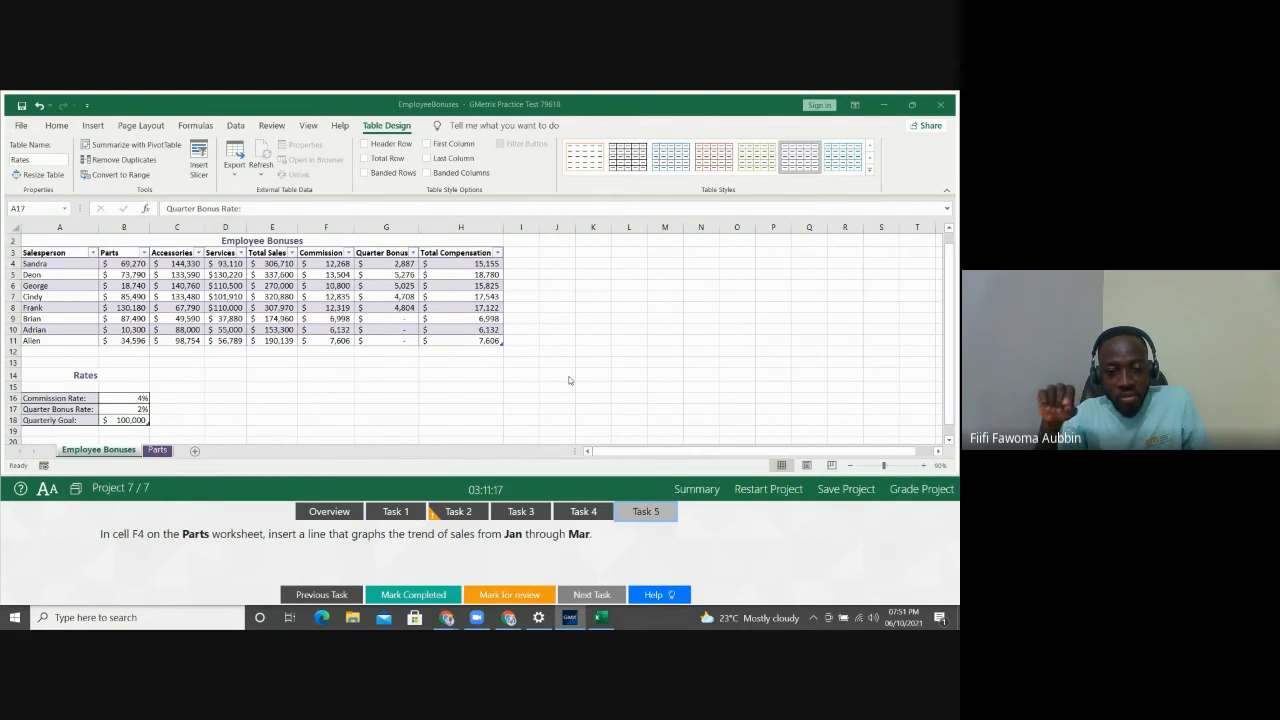
left_click(158, 451)
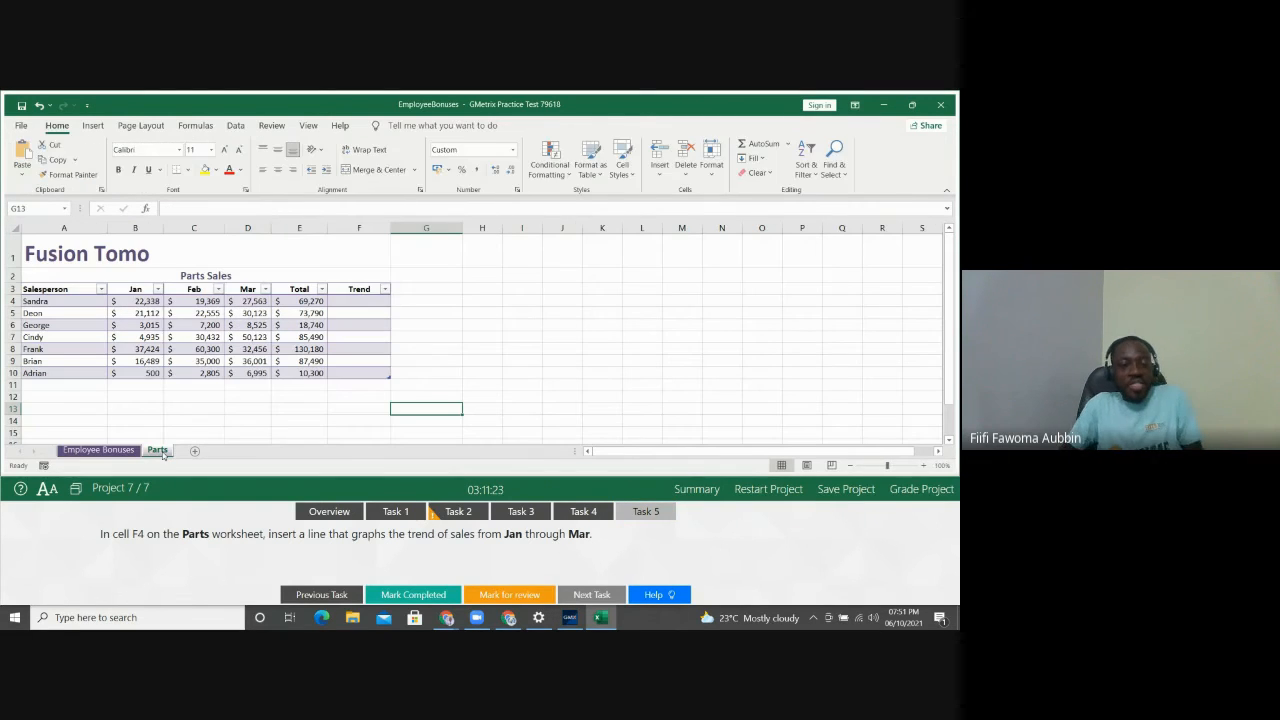
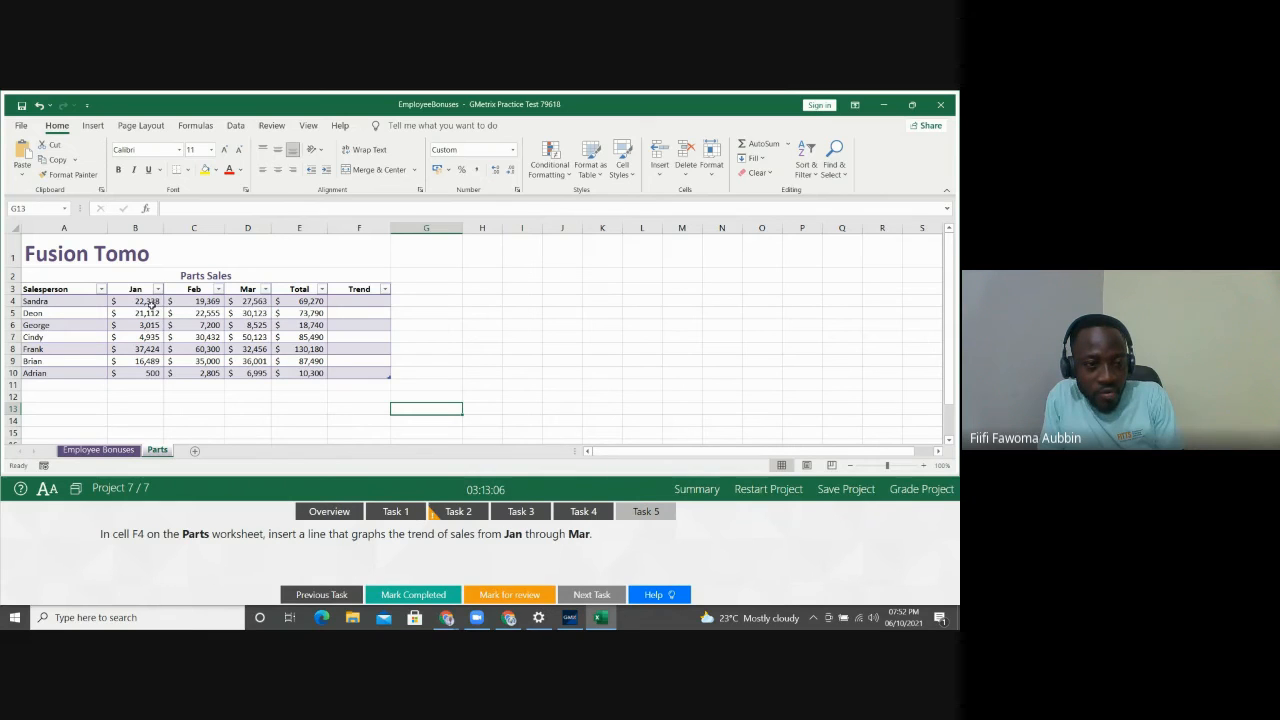
left_click_drag(152, 302, 240, 298)
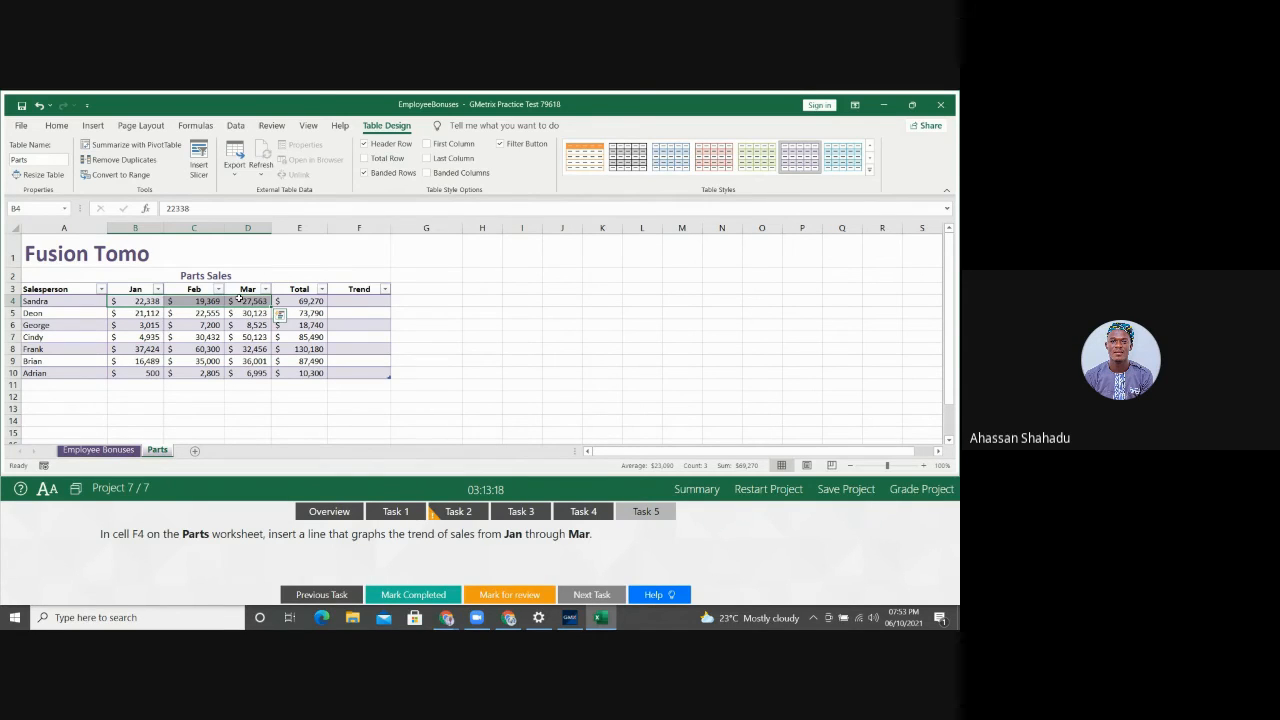
left_click(93, 126)
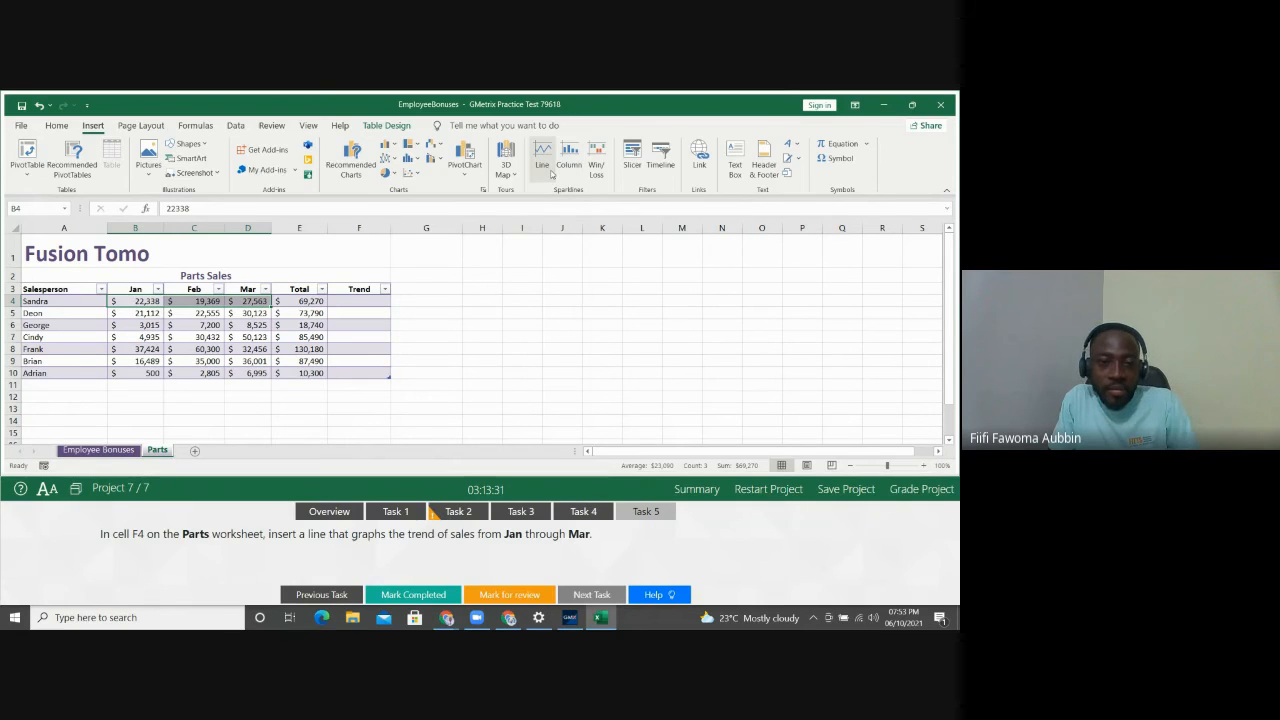
left_click(550, 174)
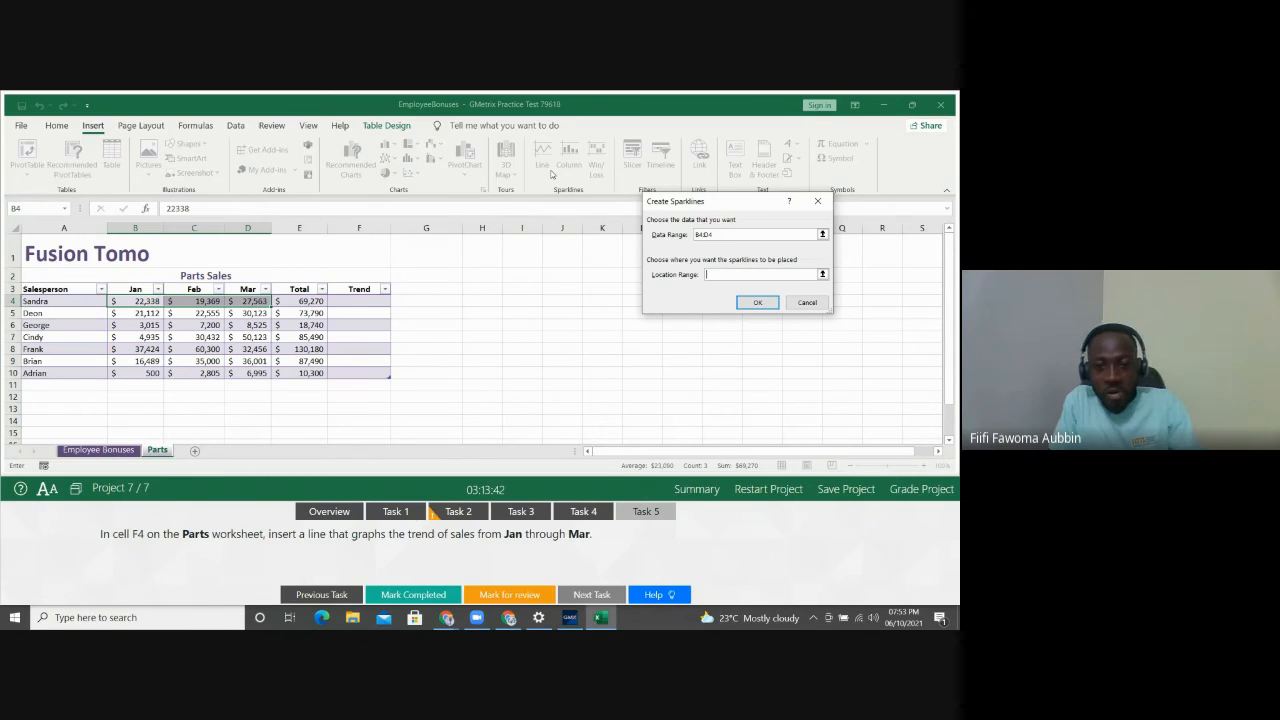
left_click(376, 299)
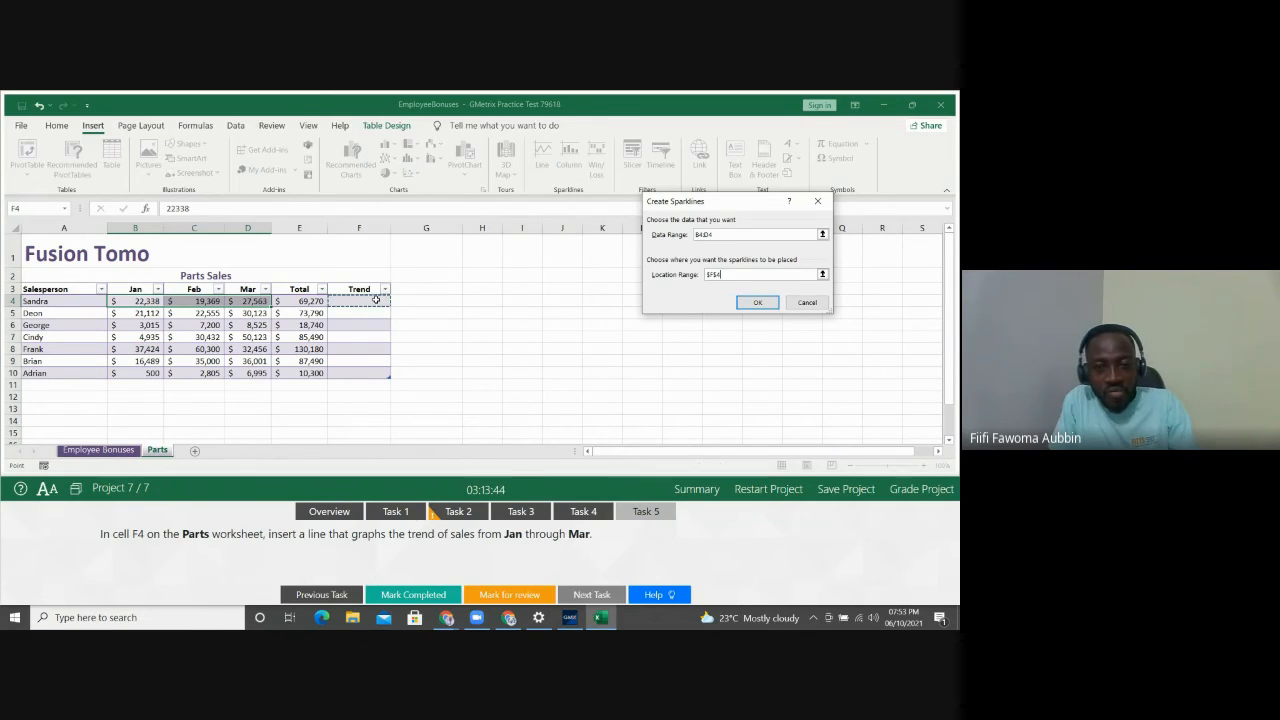
left_click(758, 303)
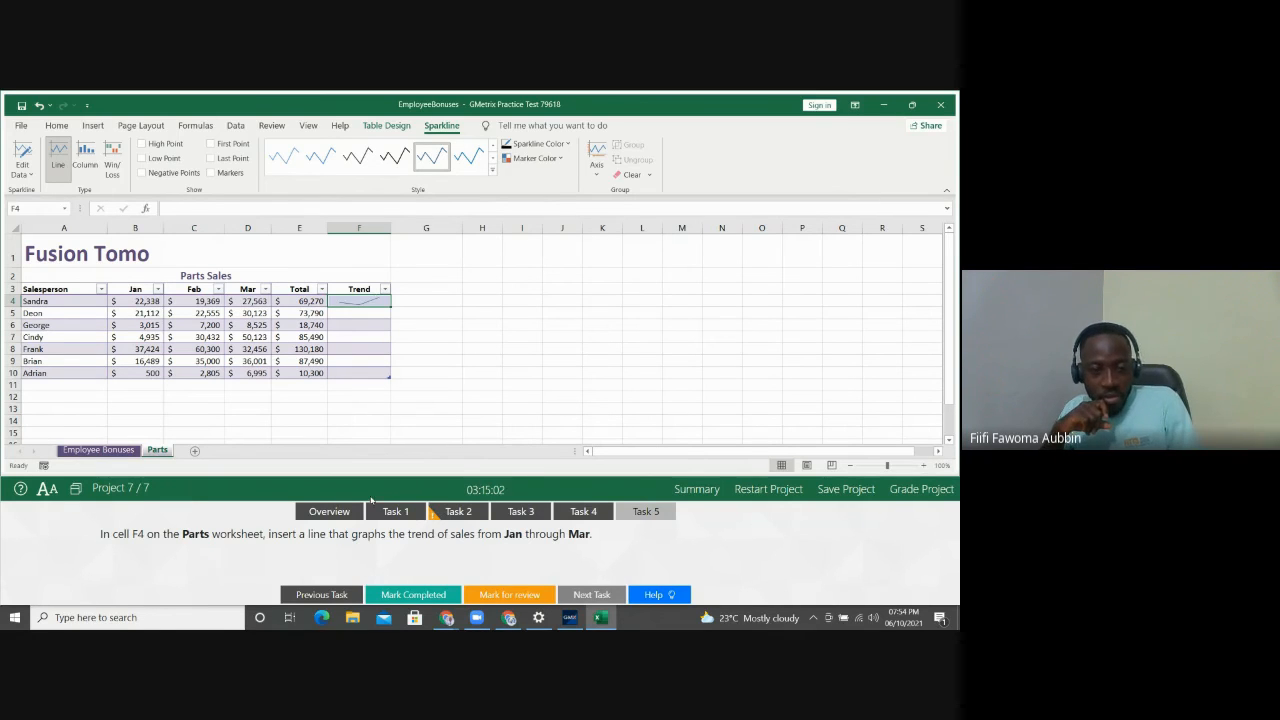
Recheck the Task 2 and Task 5 instructions, grade project 7 and continue past the feedback
left_click(442, 514)
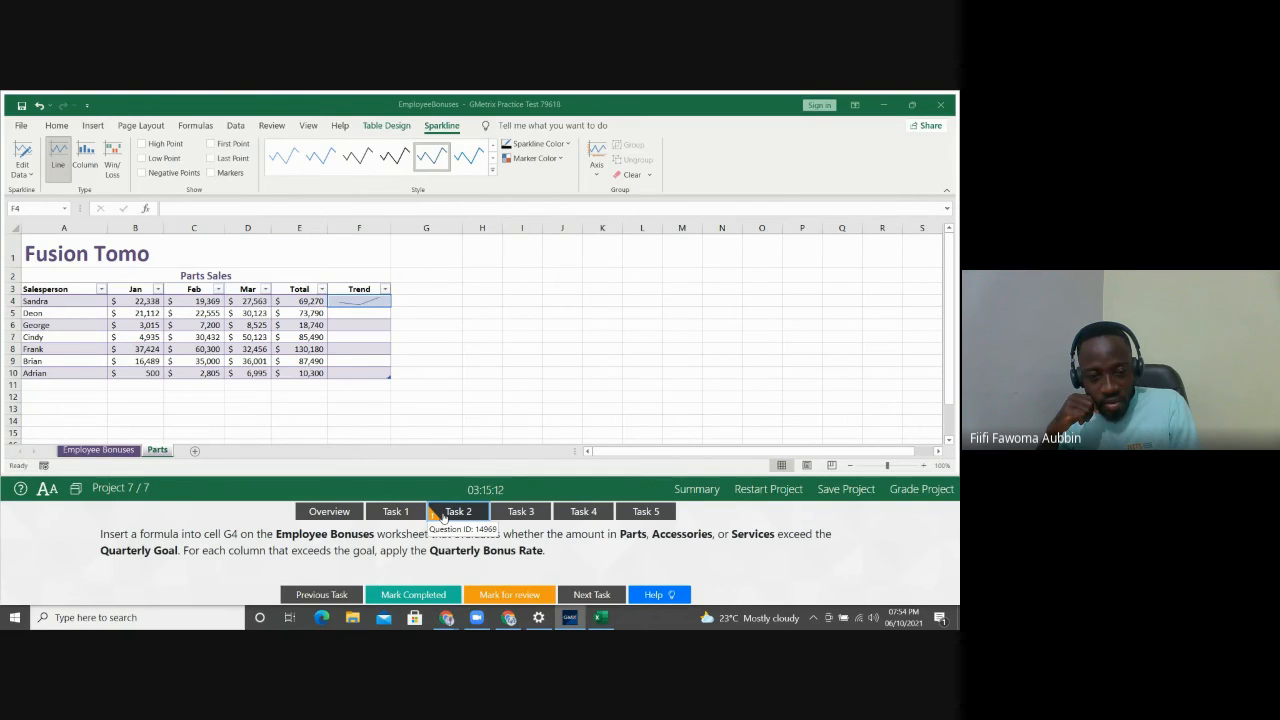
left_click(640, 513)
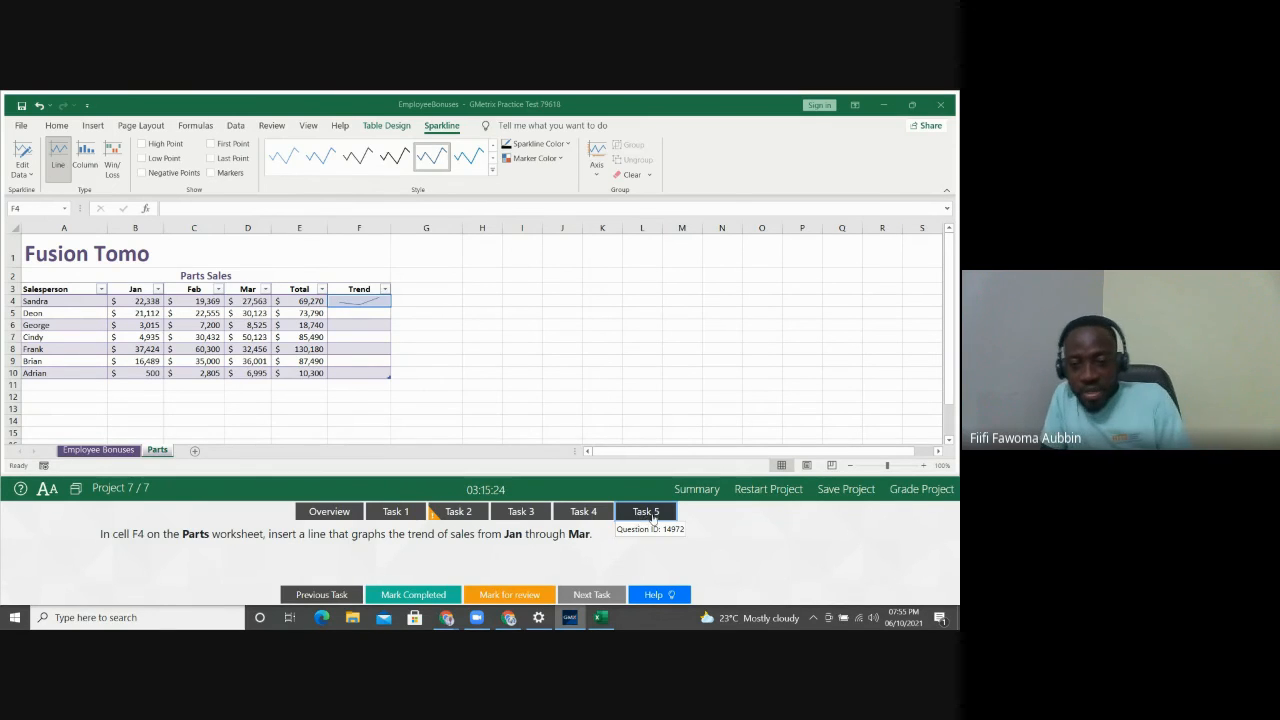
left_click(922, 489)
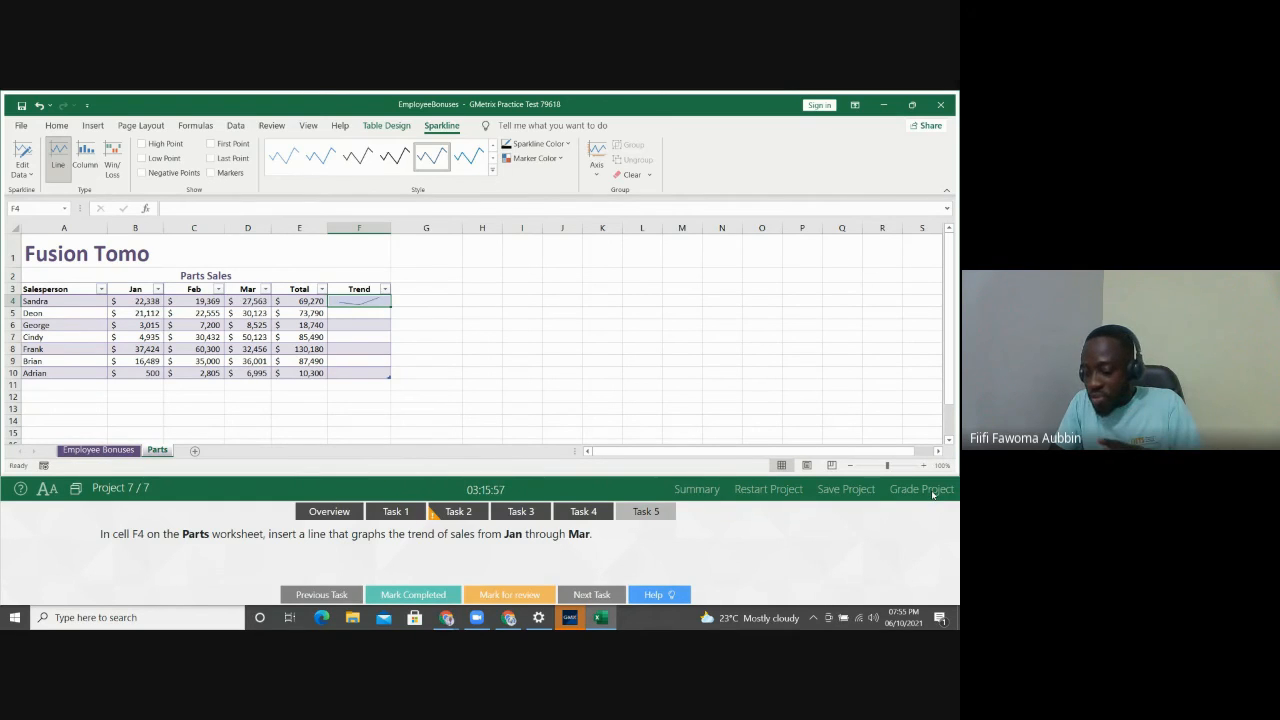
left_click(933, 495)
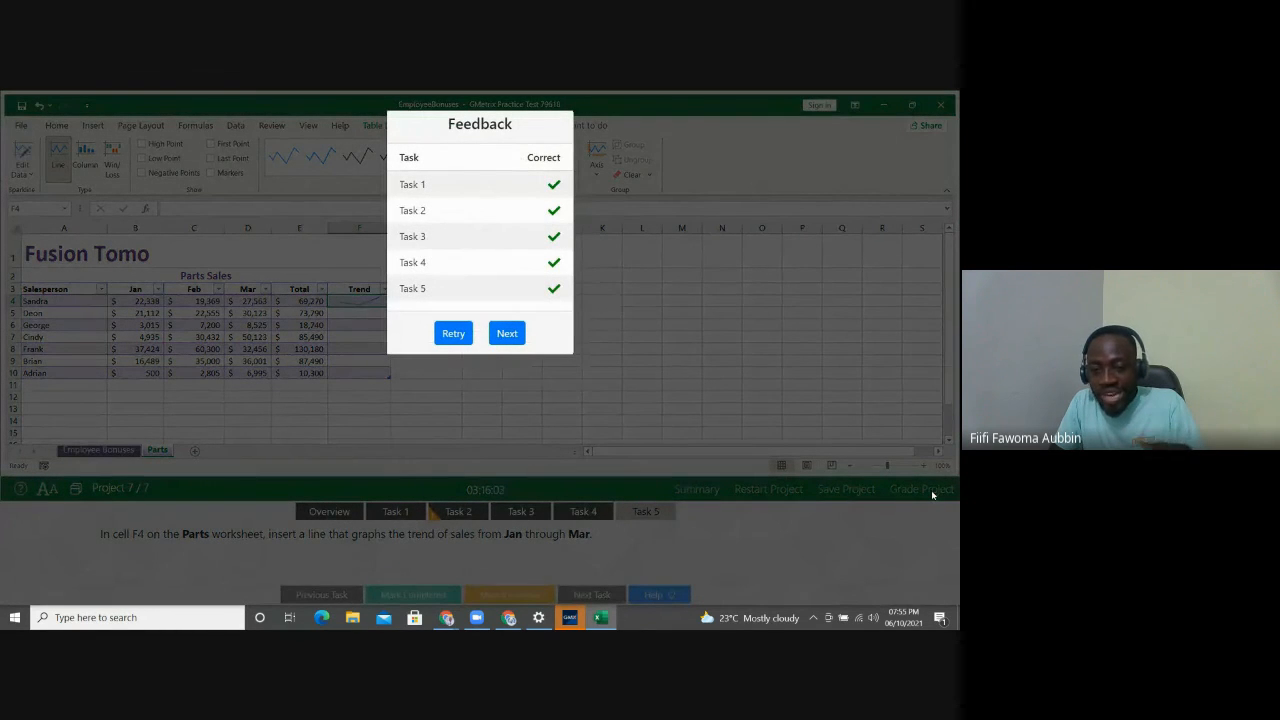
left_click(507, 334)
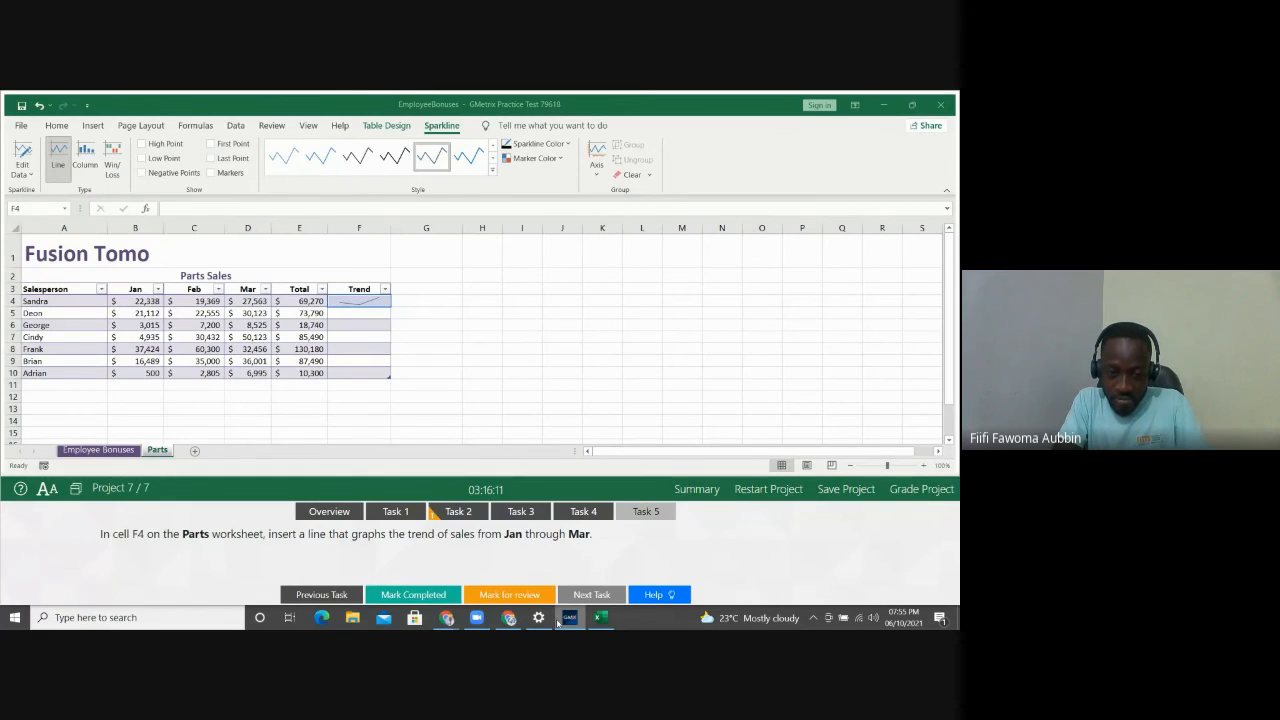
left_click(509, 617)
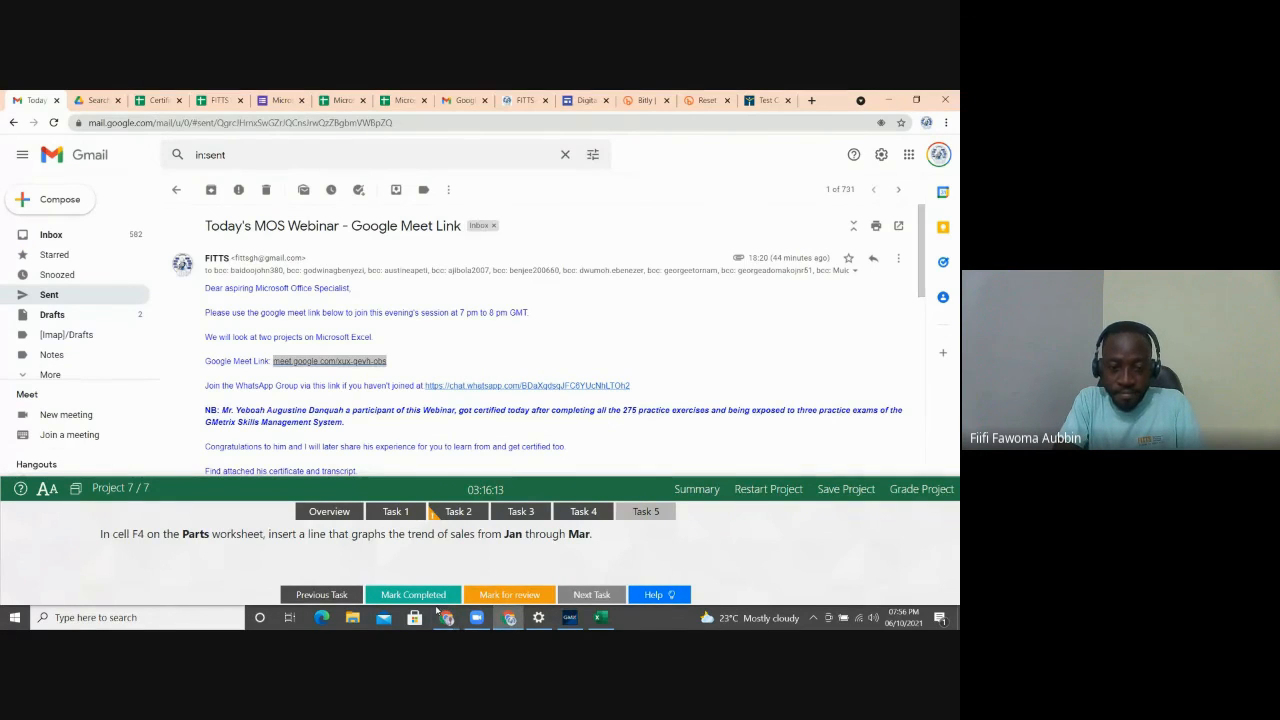
left_click(510, 575)
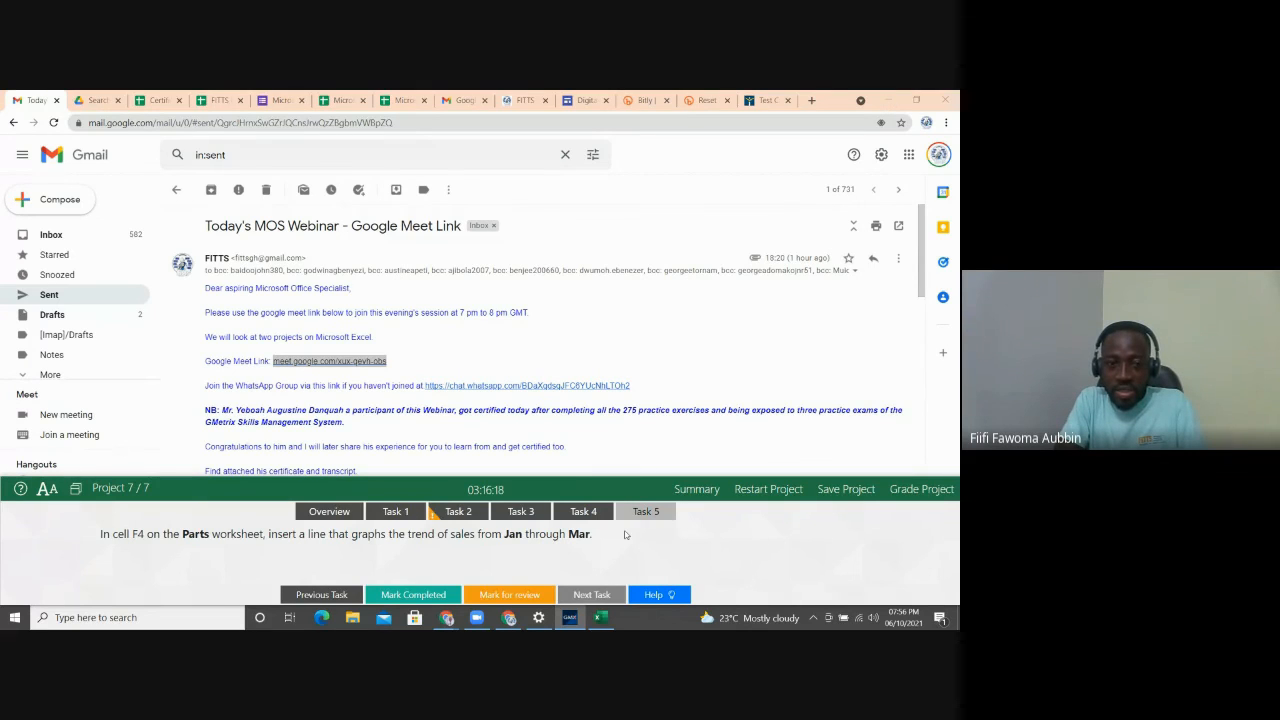
left_click(448, 617)
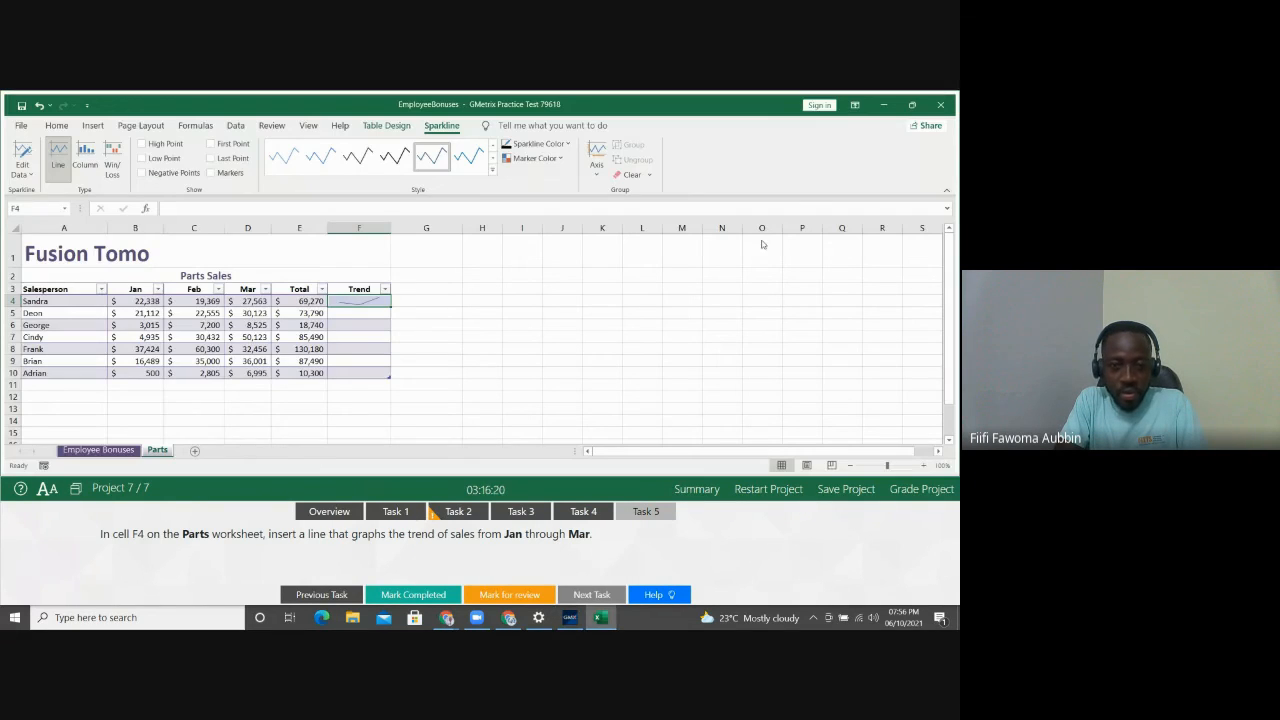
left_click(455, 618)
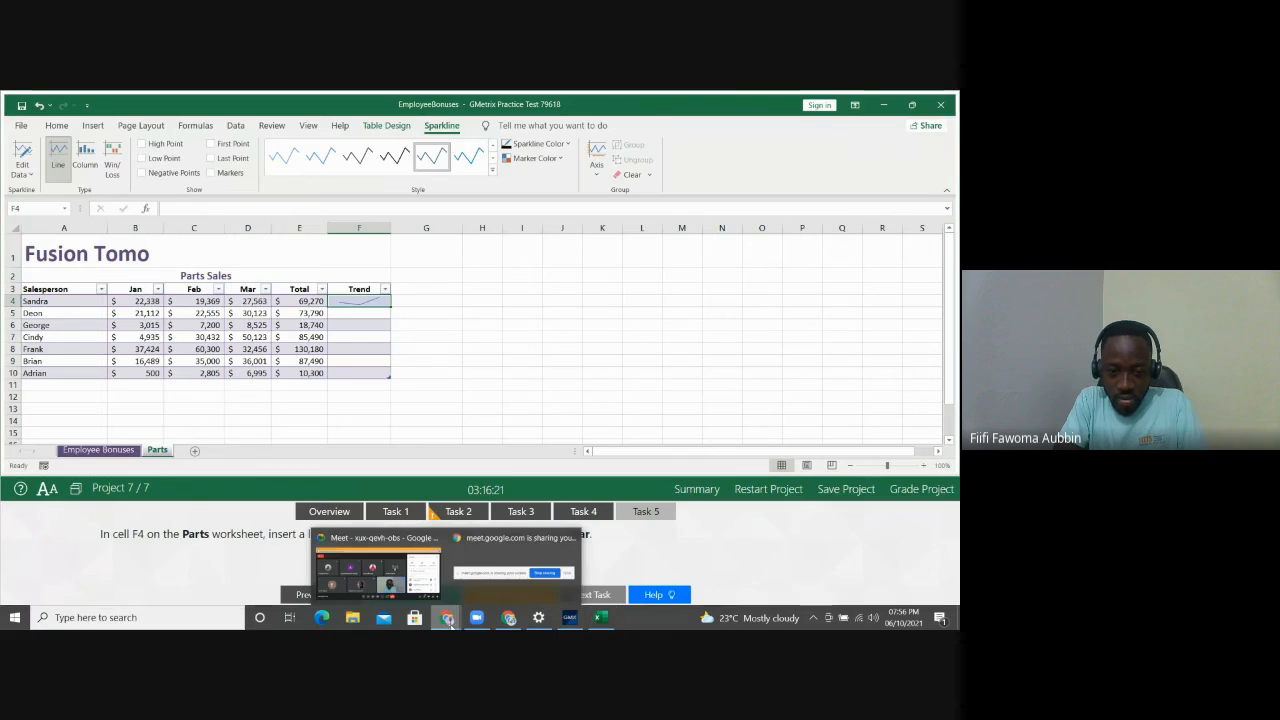
left_click(498, 570)
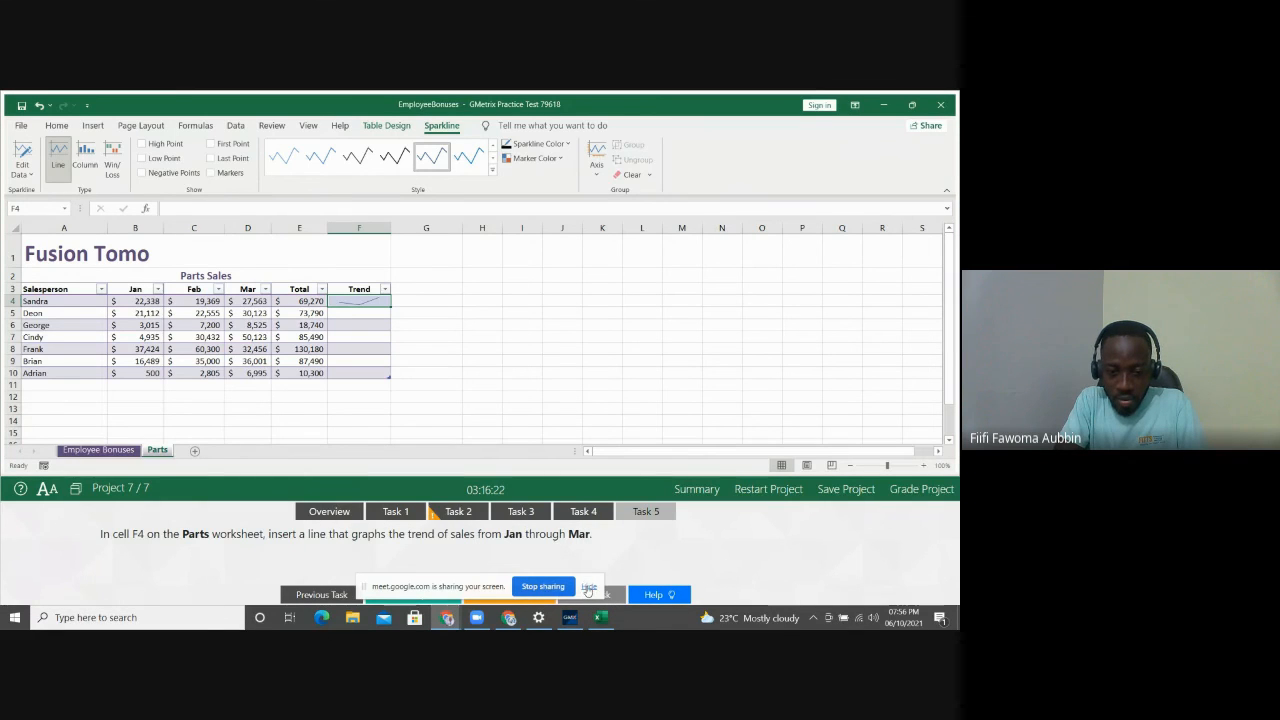
left_click(541, 591)
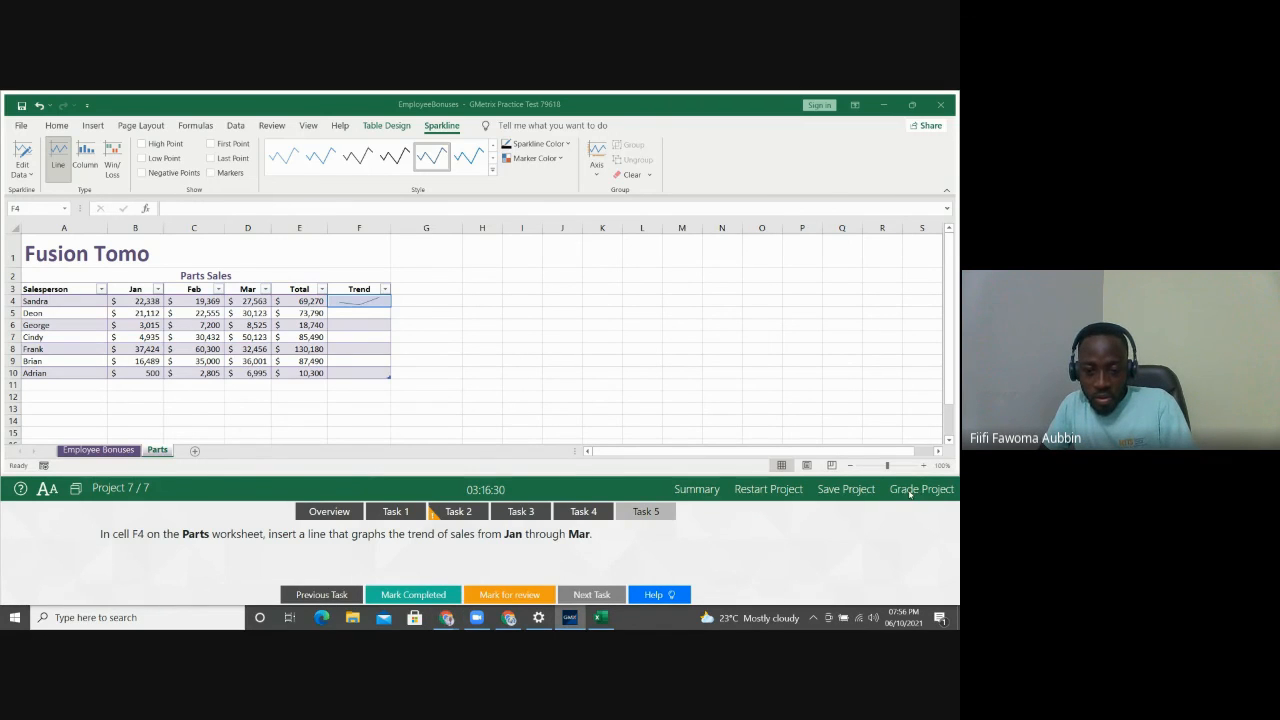
Finish and submit the Excel 2016 Core Practice Exam 1 Training test for grading, and minimize the open browser window
left_click(910, 490)
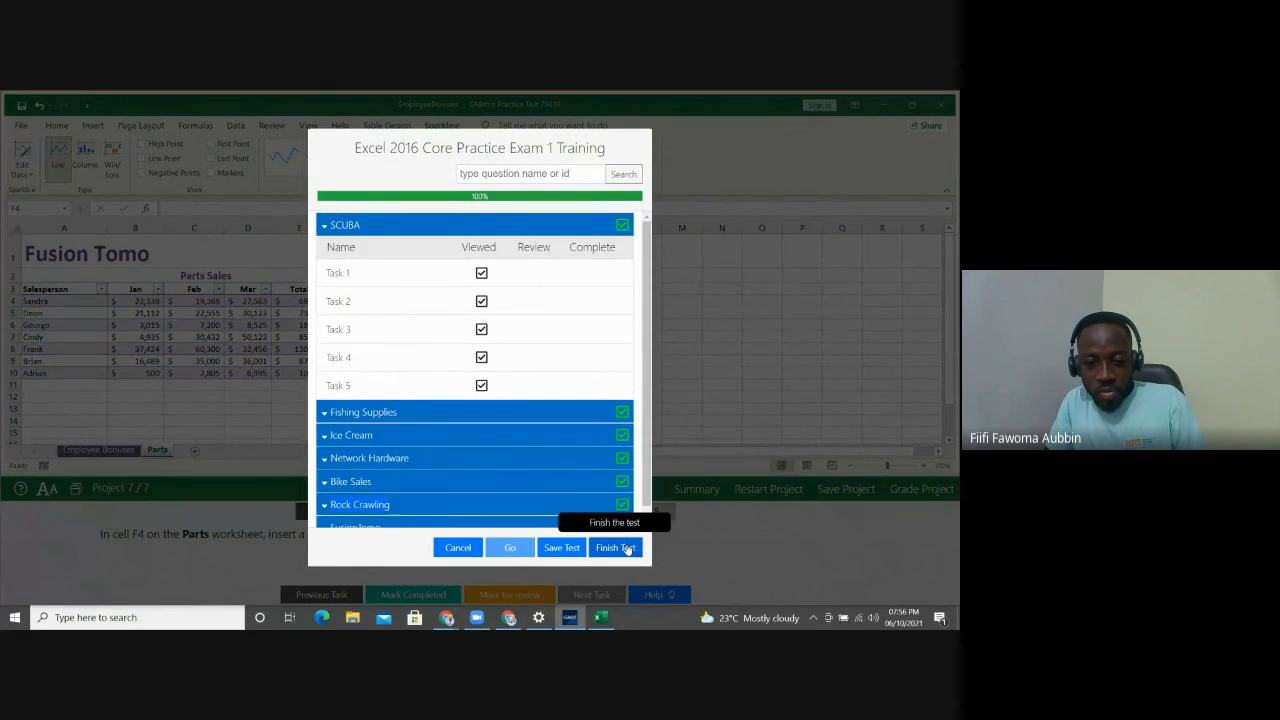
left_click(628, 549)
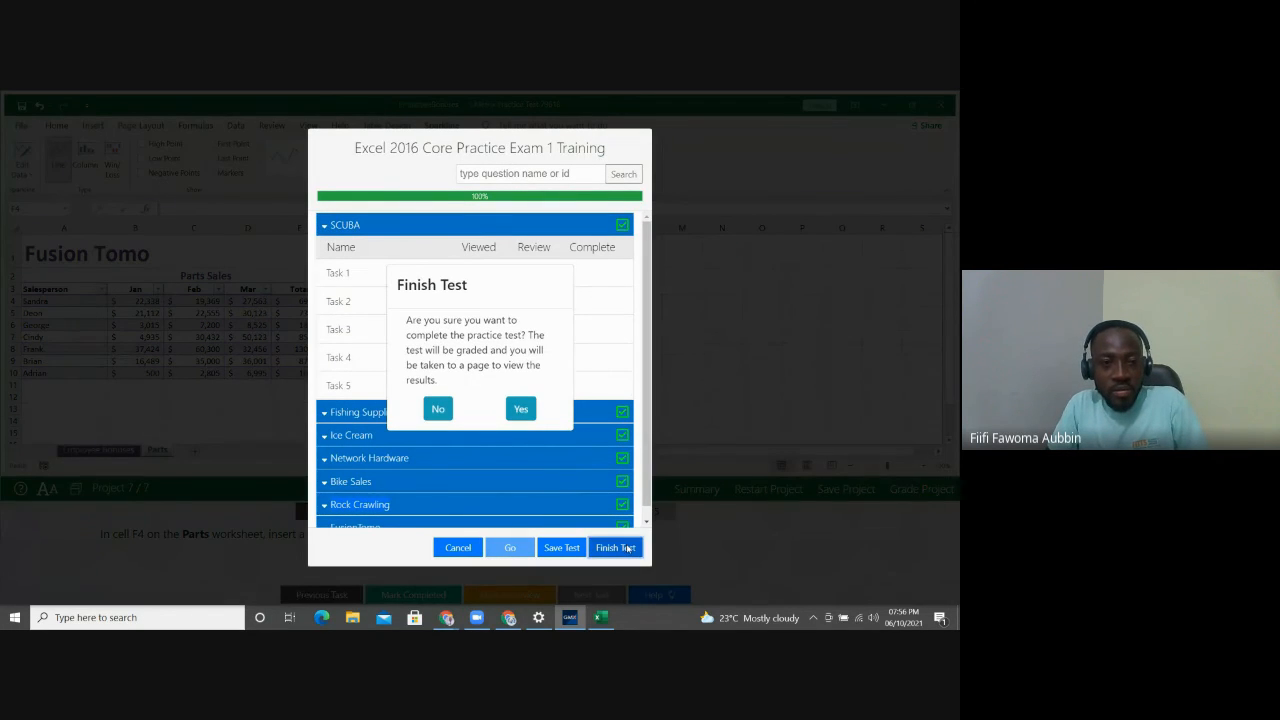
left_click(521, 410)
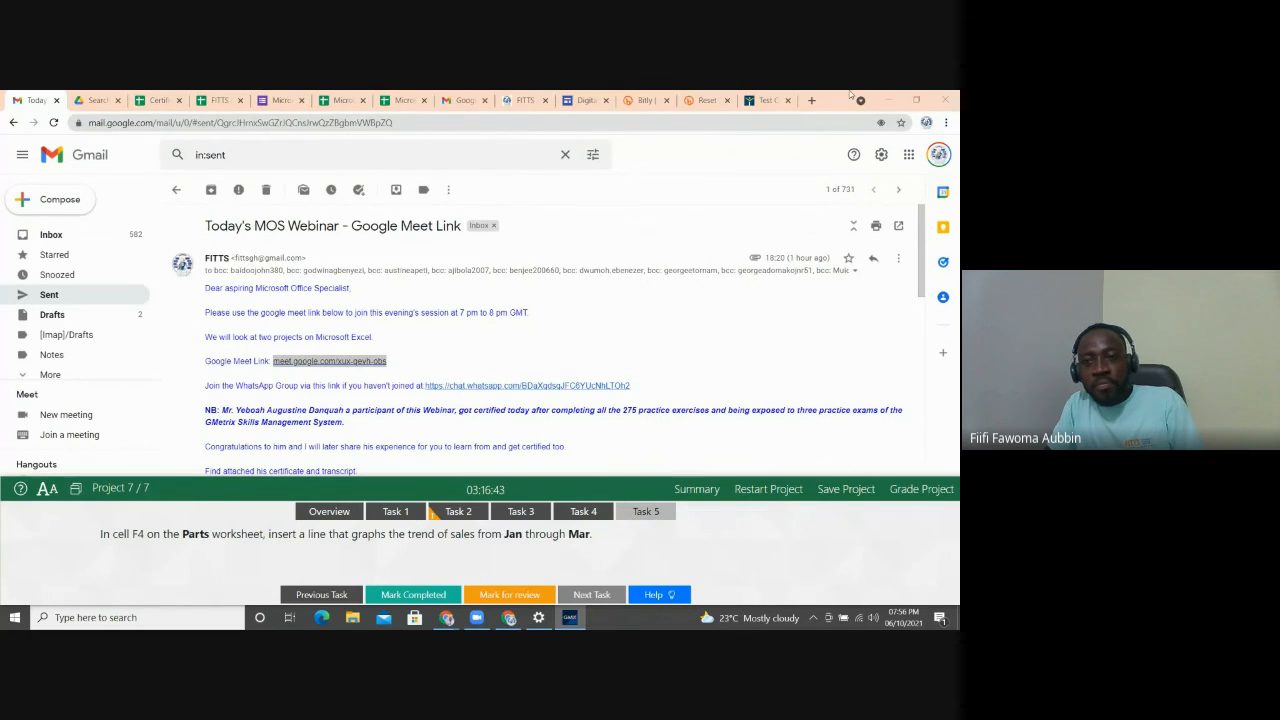
left_click(889, 102)
left_click(889, 102)
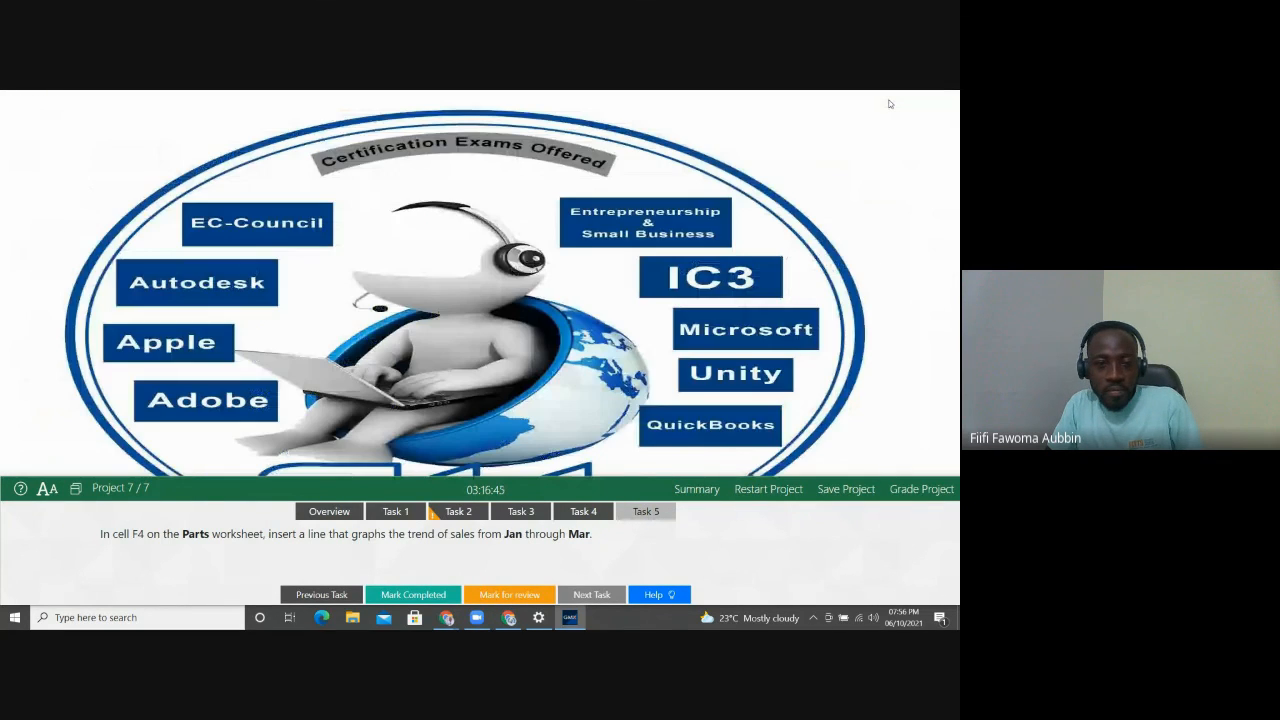
left_click(943, 492)
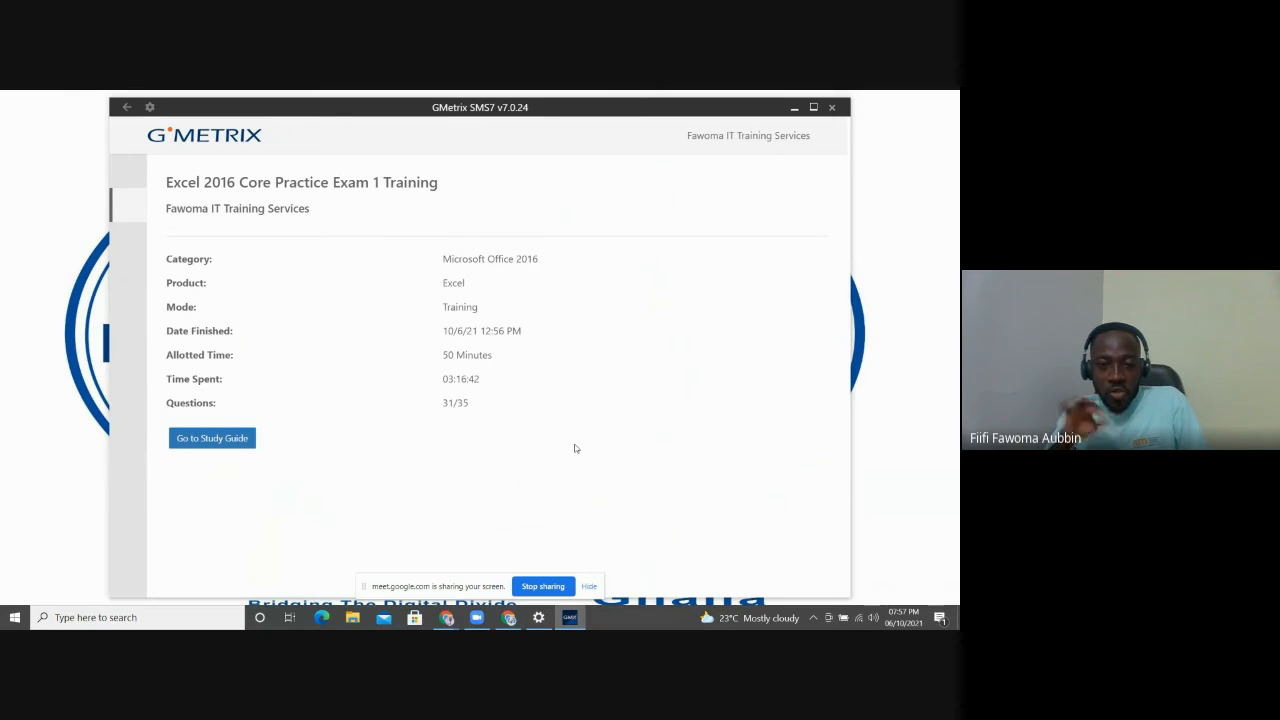
Maximize the GMetrix window to view the full test results, and end the Google Meet screen sharing
left_click(812, 108)
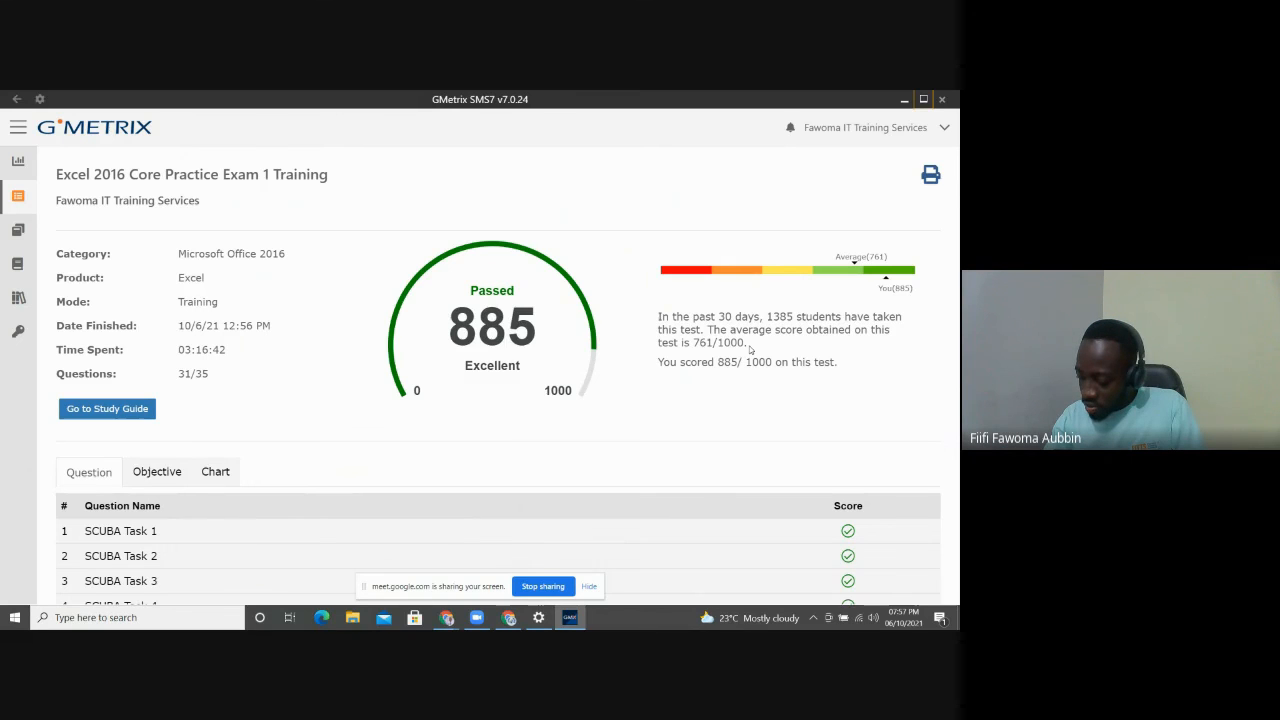
left_click(568, 585)
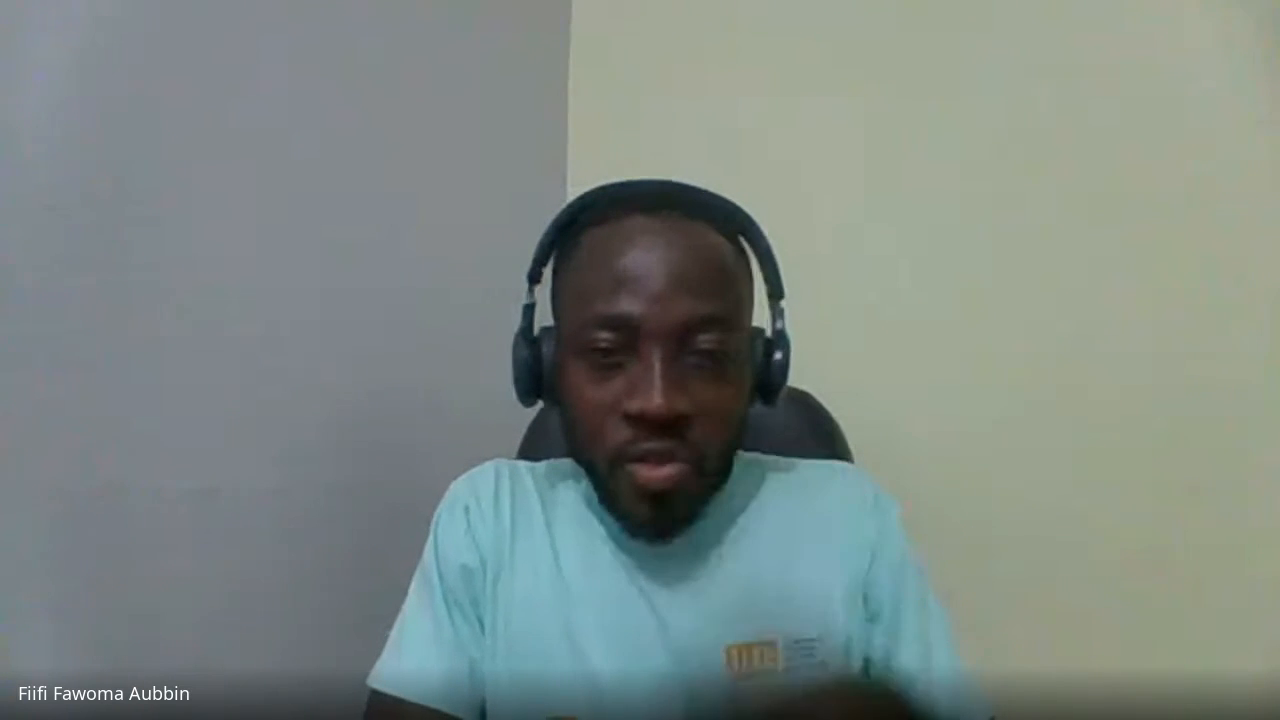